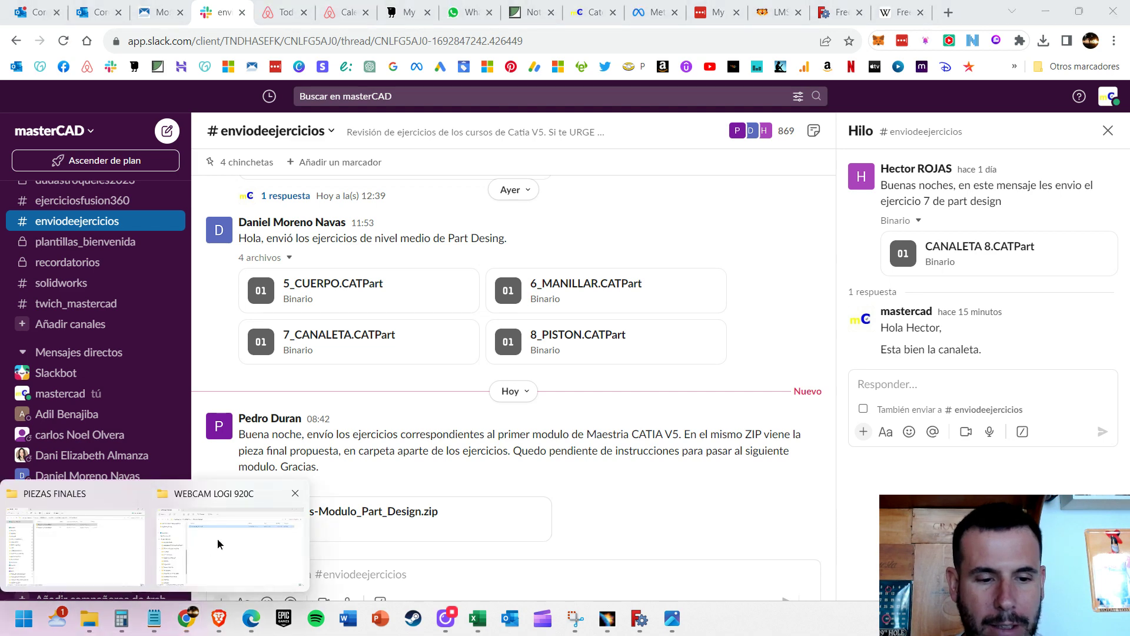
Bring the WEBCAM LOGI 920C File Explorer window to the front from the taskbar.
click(217, 538)
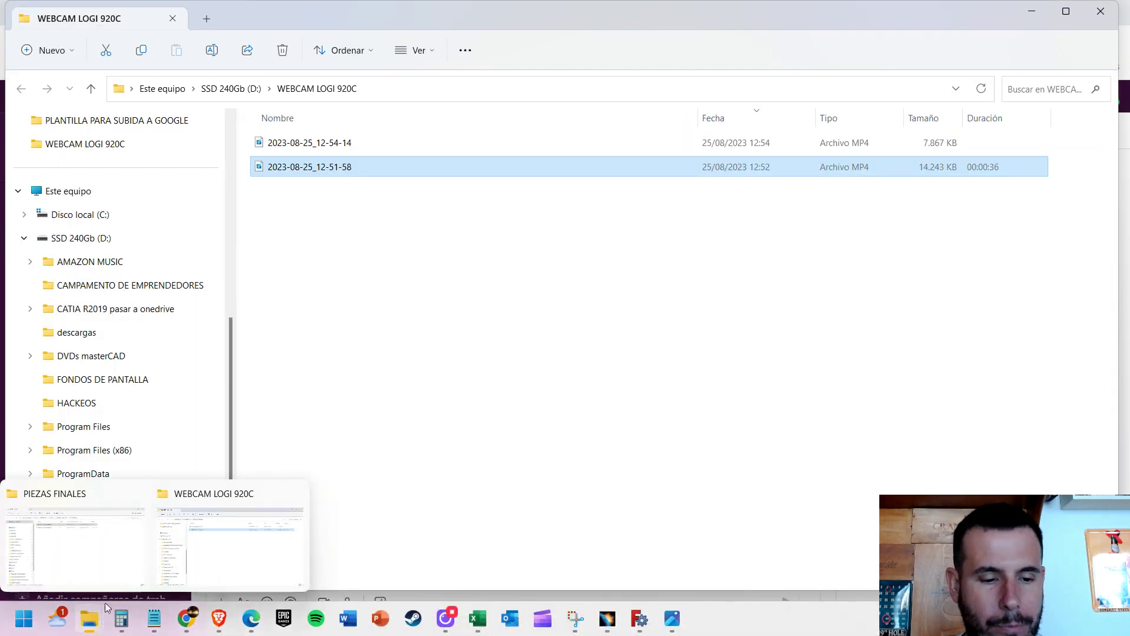
Open the 4TA-PZA_BRAZO part from the nested Piezas-Modulo_Part_Design folder in the PIEZAS FINALES window.
click(102, 568)
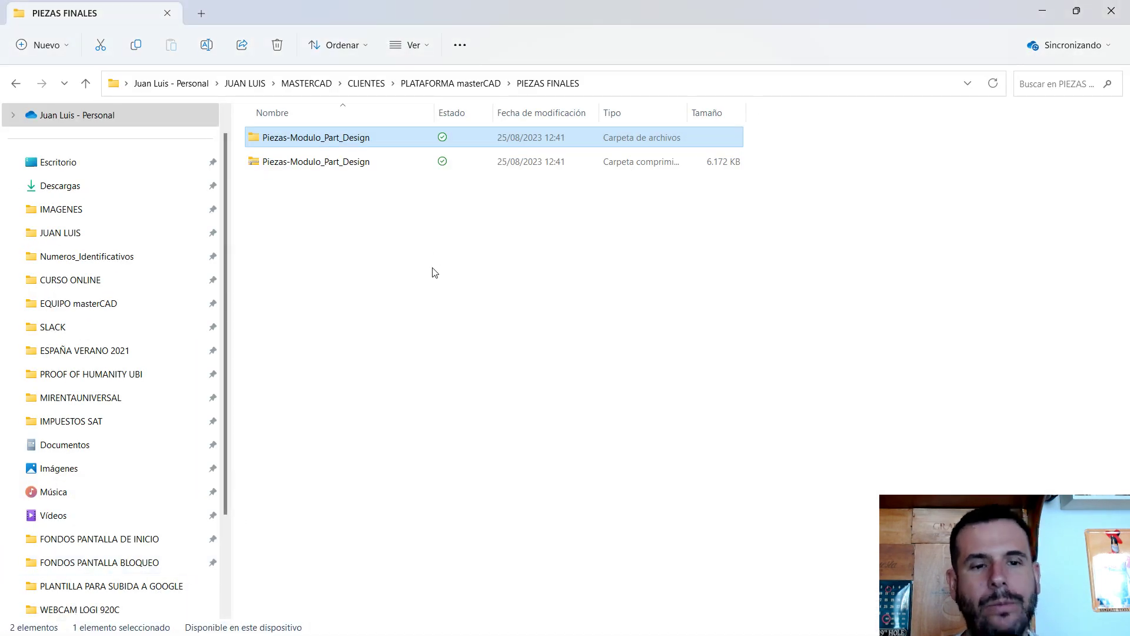
double_click(334, 140)
double_click(348, 148)
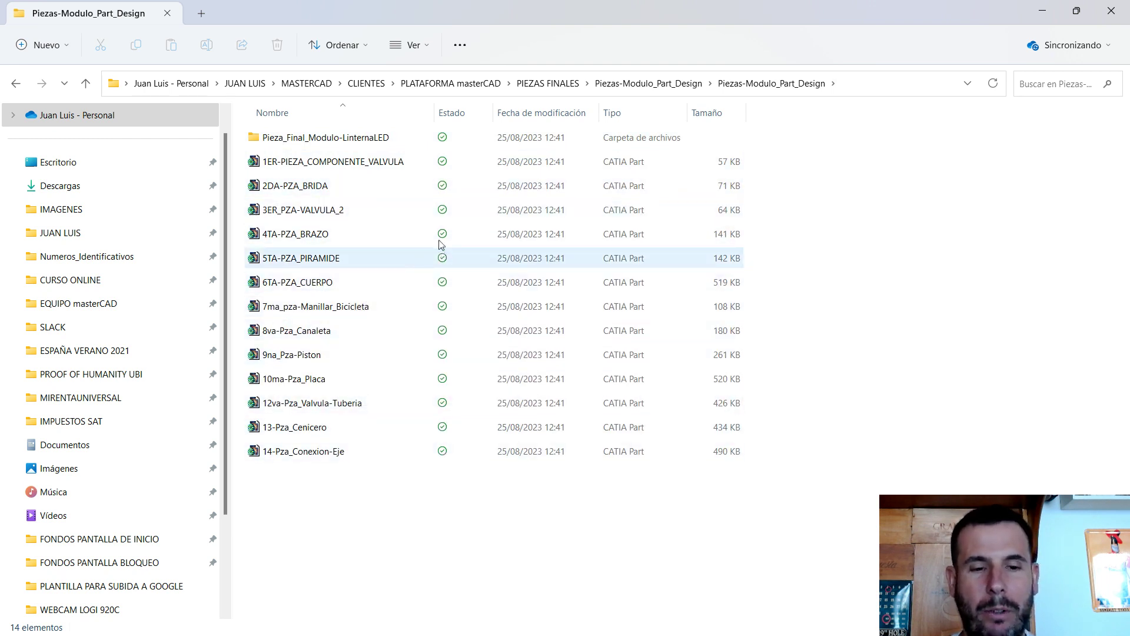
double_click(330, 235)
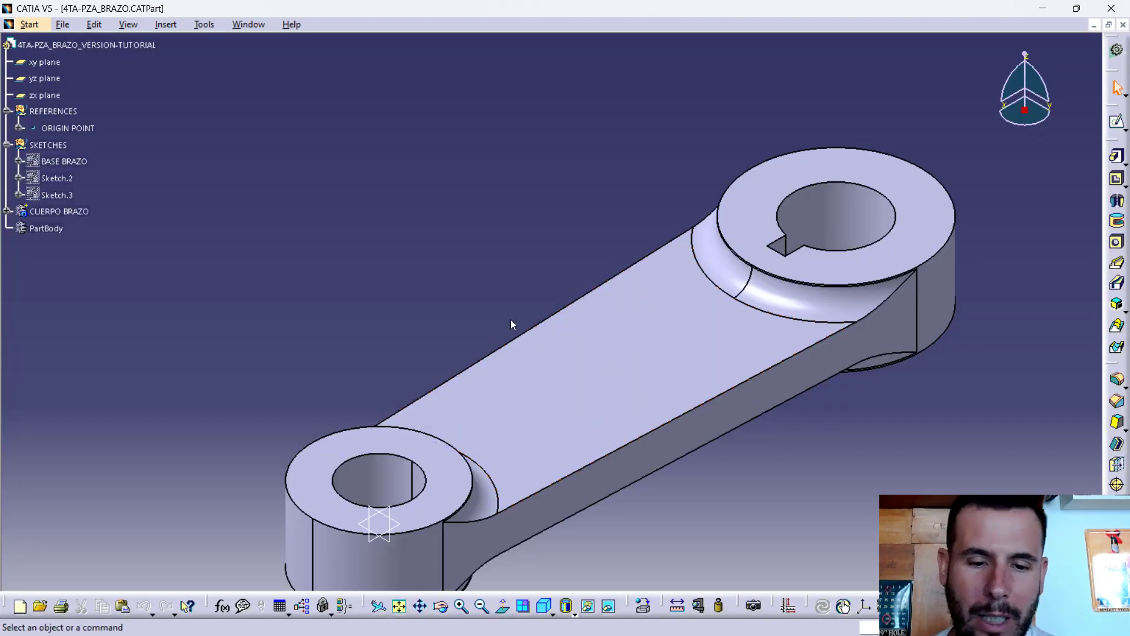
Zoom the 4TA-PZA_BRAZO tree (BASE BRAZO, CUERPO BRAZO) larger, then orbit the arm to a new angle.
mouse_move(362, 297)
middle_down()
mouse_move(589, 177)
mouse_move(694, 164)
mouse_move(423, 252)
mouse_move(387, 320)
middle_up()
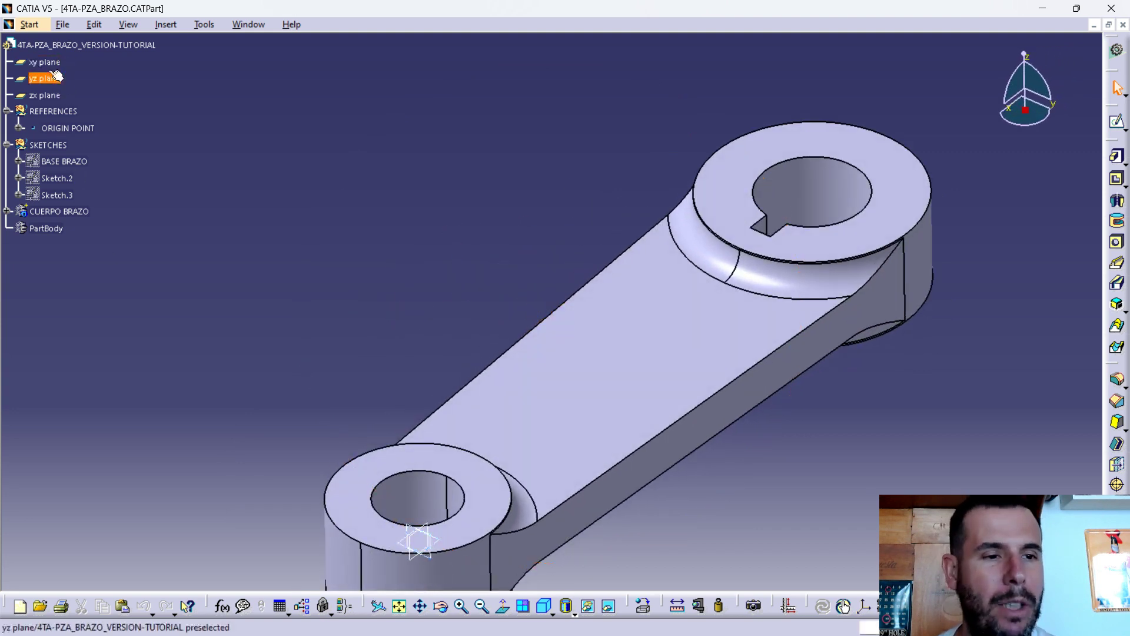
click(11, 65)
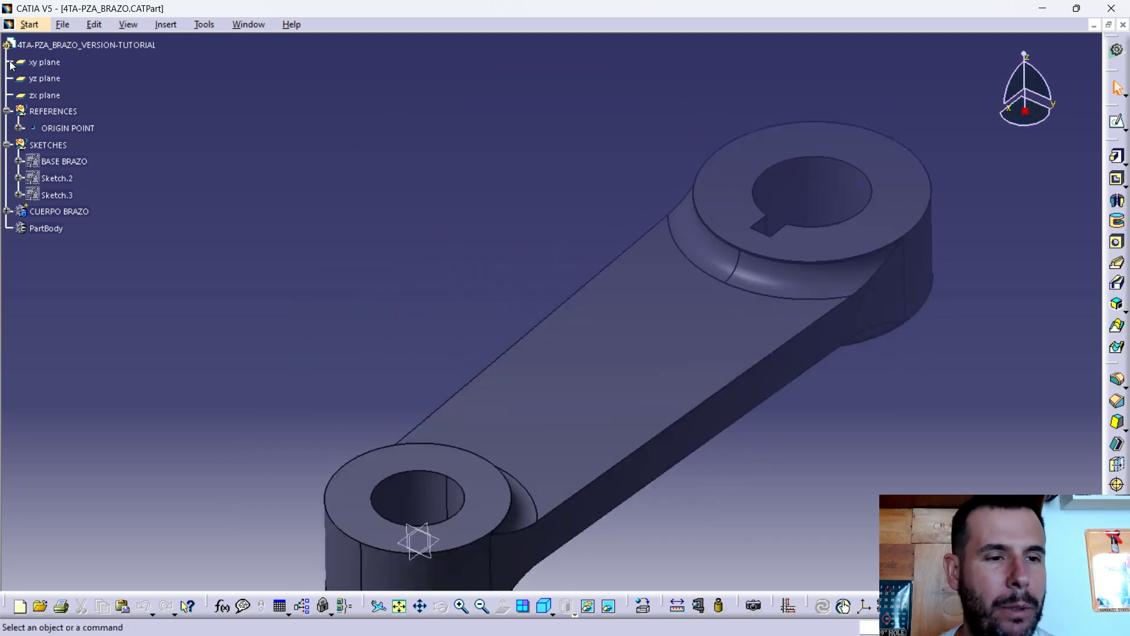
ctrl+middle_drag(10, 62, 33, 70)
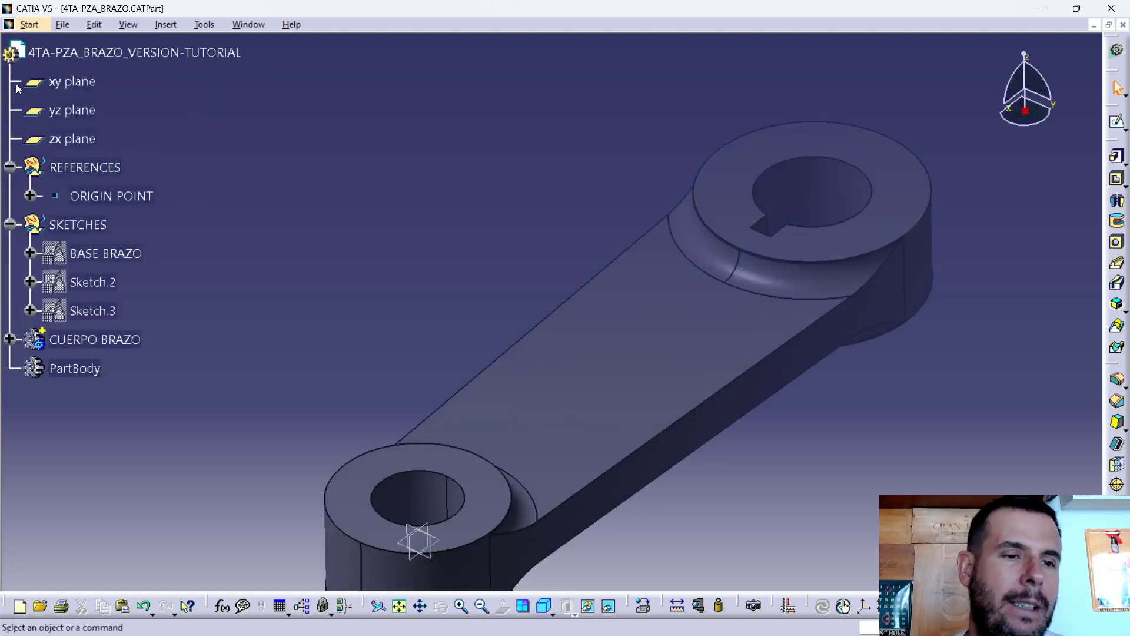
click(12, 82)
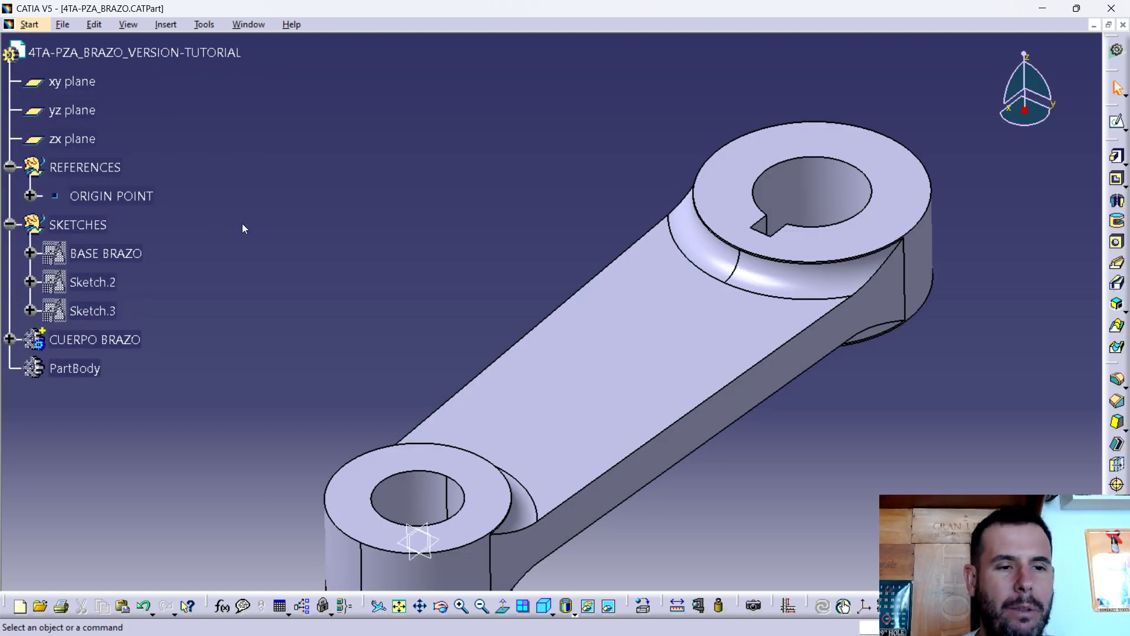
mouse_move(524, 330)
middle_down()
mouse_move(565, 493)
mouse_move(230, 181)
middle_up()
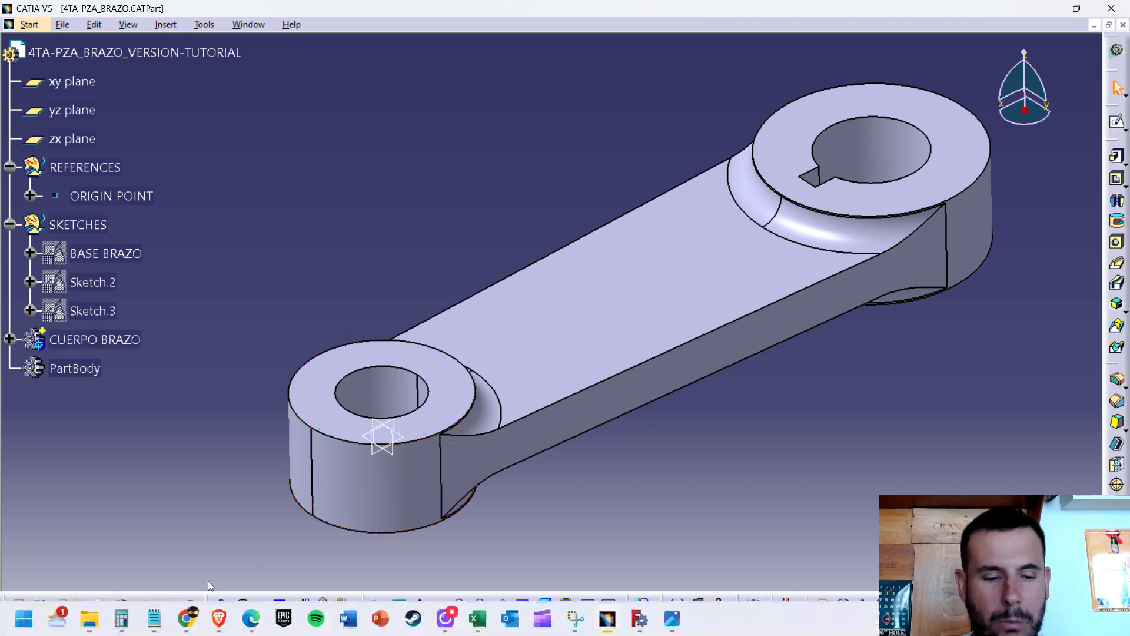
click(86, 619)
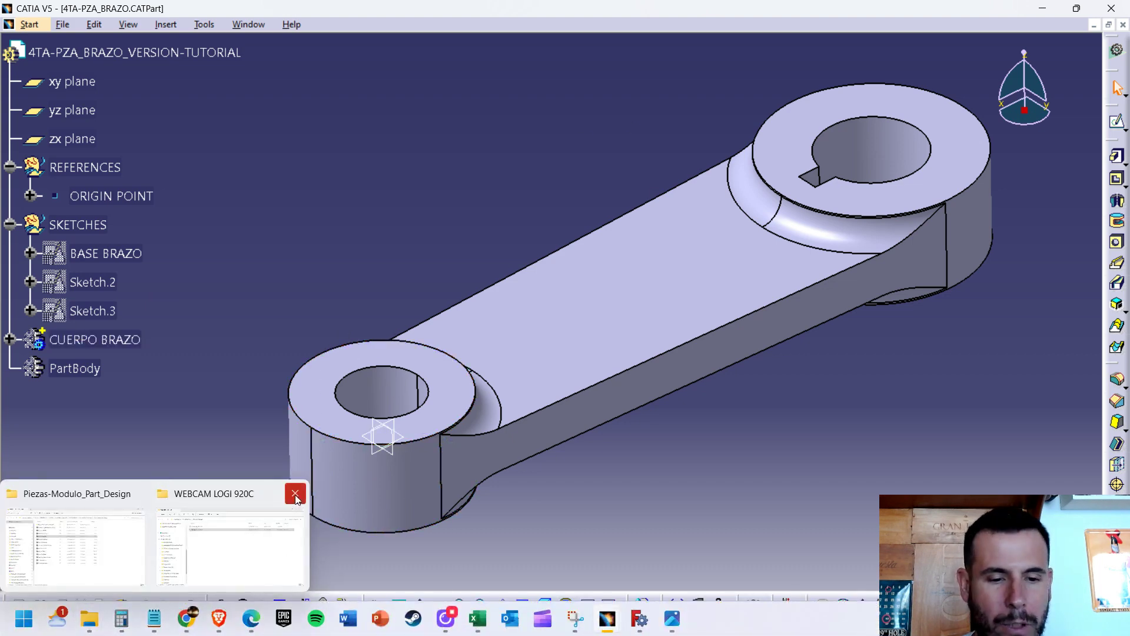
Close the webcam folder window and open the 9na_Pza_Piston part file.
click(295, 495)
click(140, 557)
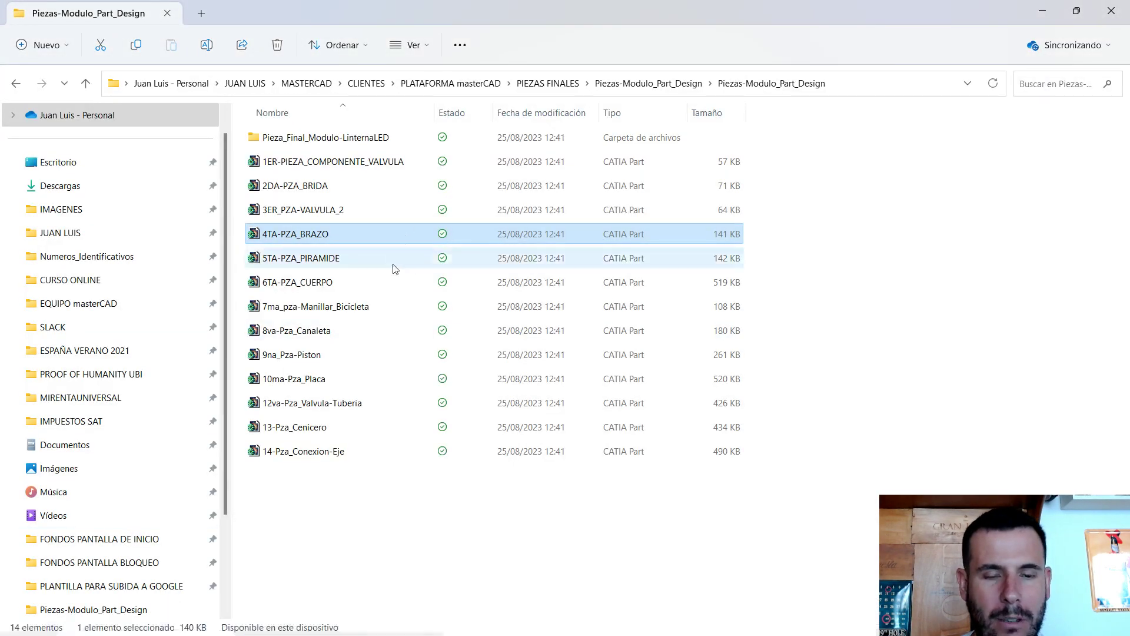
click(325, 353)
key(alt+Tab)
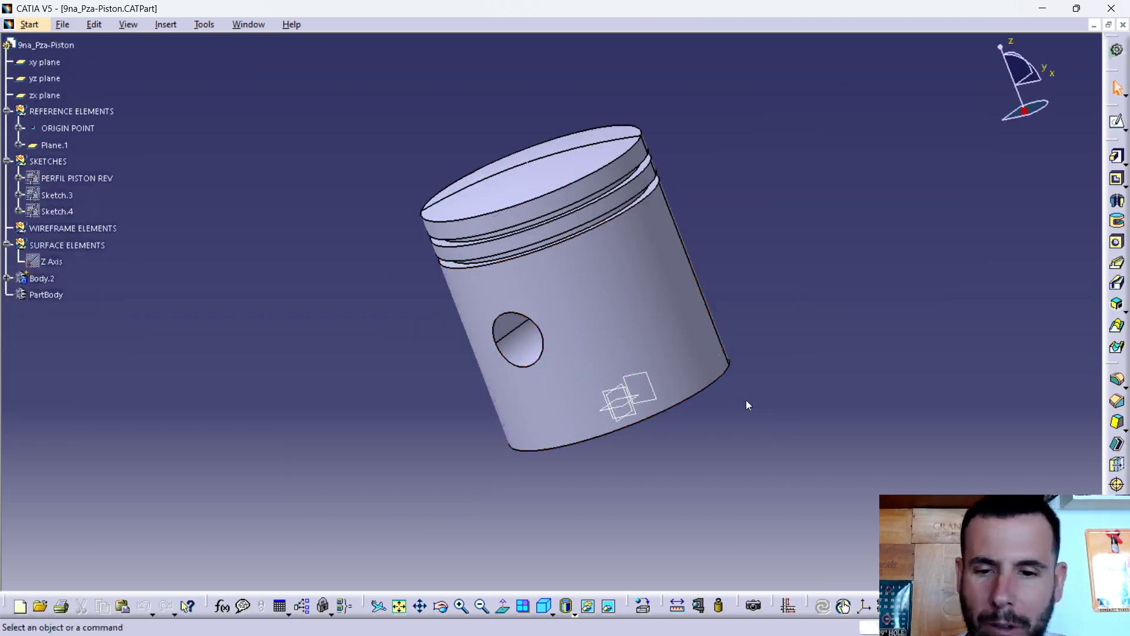
Orbit the piston to inspect its open underside, crown and pin hole.
mouse_move(734, 393)
middle_down()
mouse_move(574, 358)
mouse_move(416, 429)
middle_up()
mouse_move(708, 152)
middle_down()
mouse_move(346, 272)
mouse_move(739, 134)
mouse_move(719, 207)
middle_up()
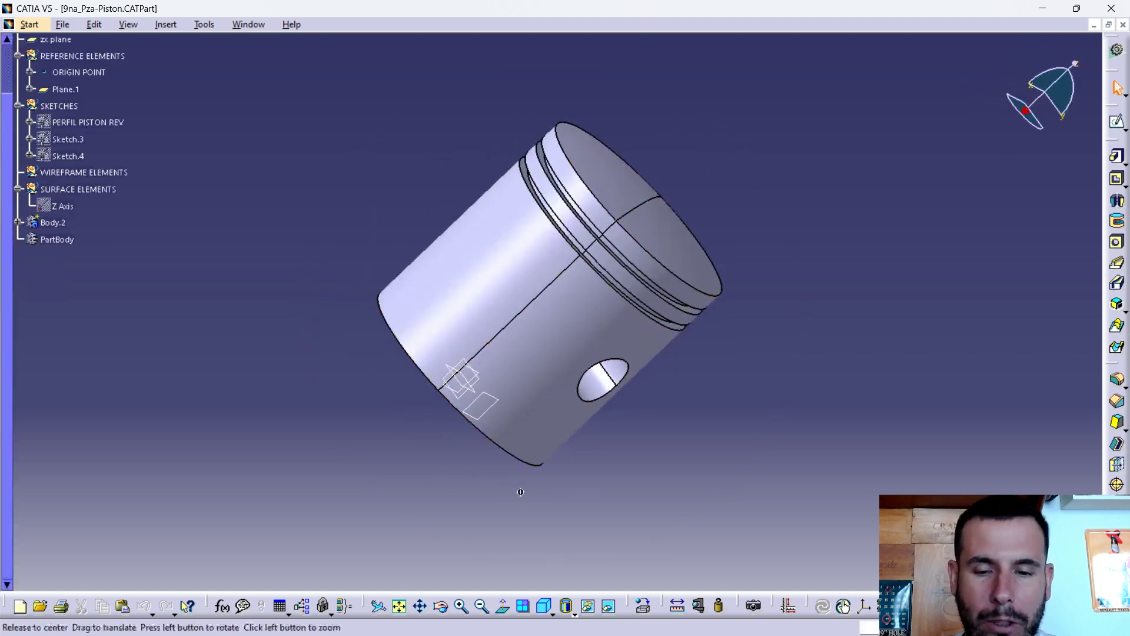
middle_drag(520, 492, 454, 502)
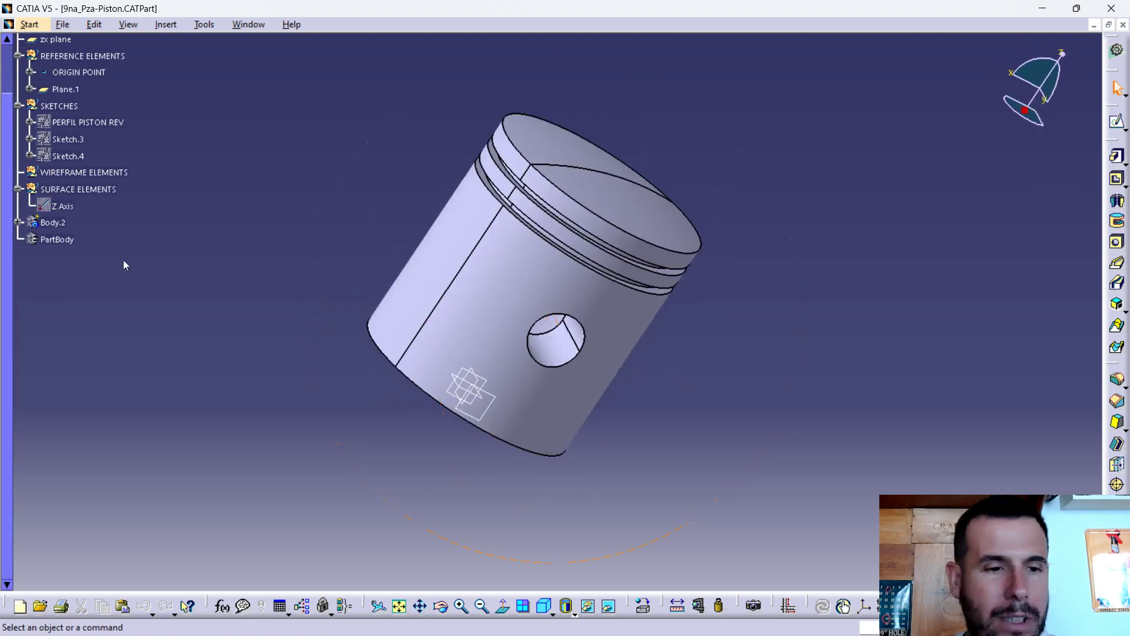
scroll(88, 59, up, 3)
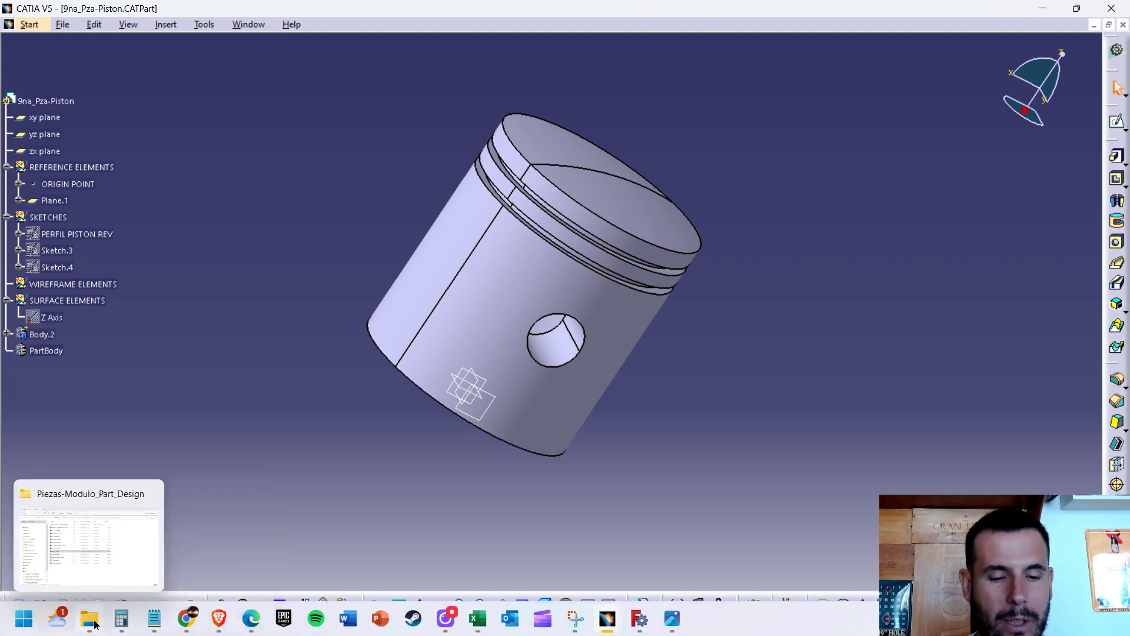
Open the 12va-Pza_Valvula-Tuberia part and orbit it to a new angle.
mouse_move(89, 619)
click(102, 619)
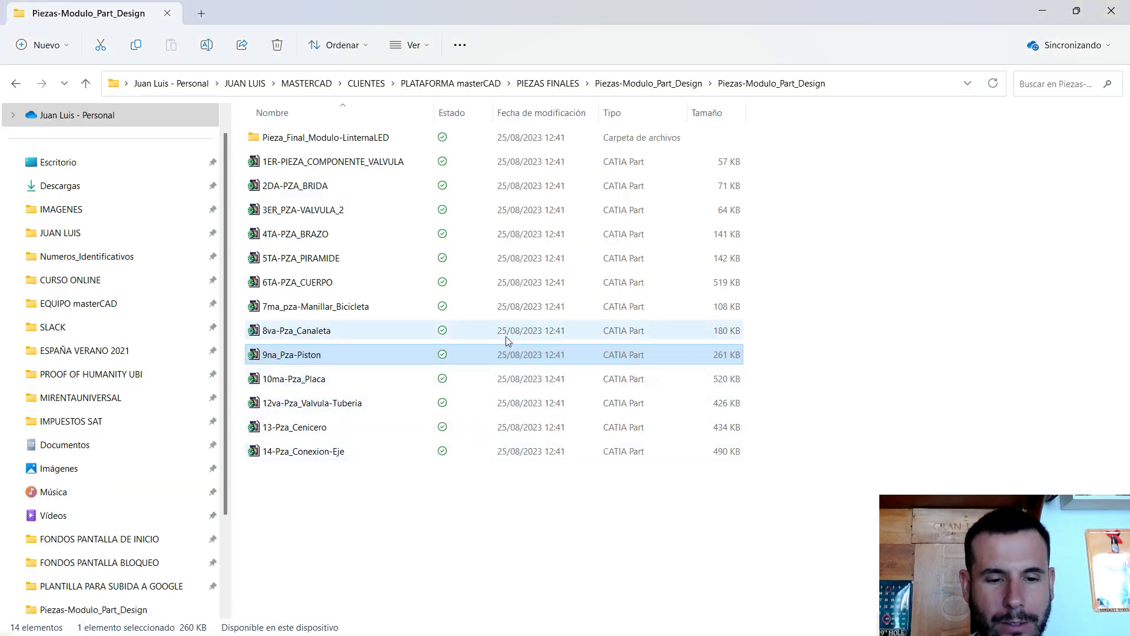
click(352, 406)
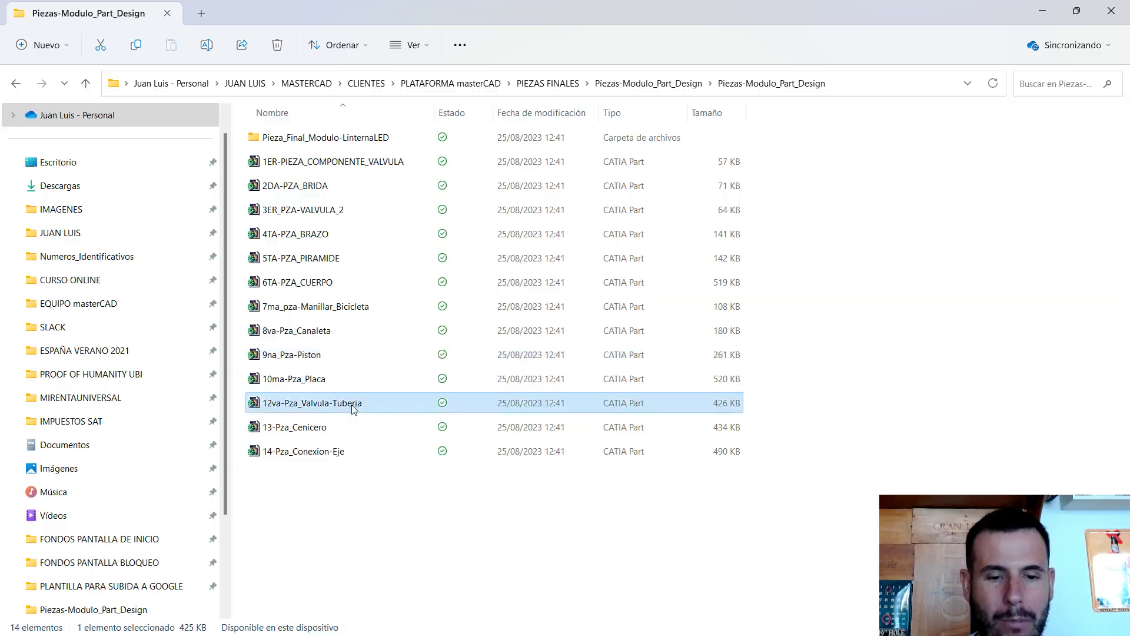
double_click(353, 406)
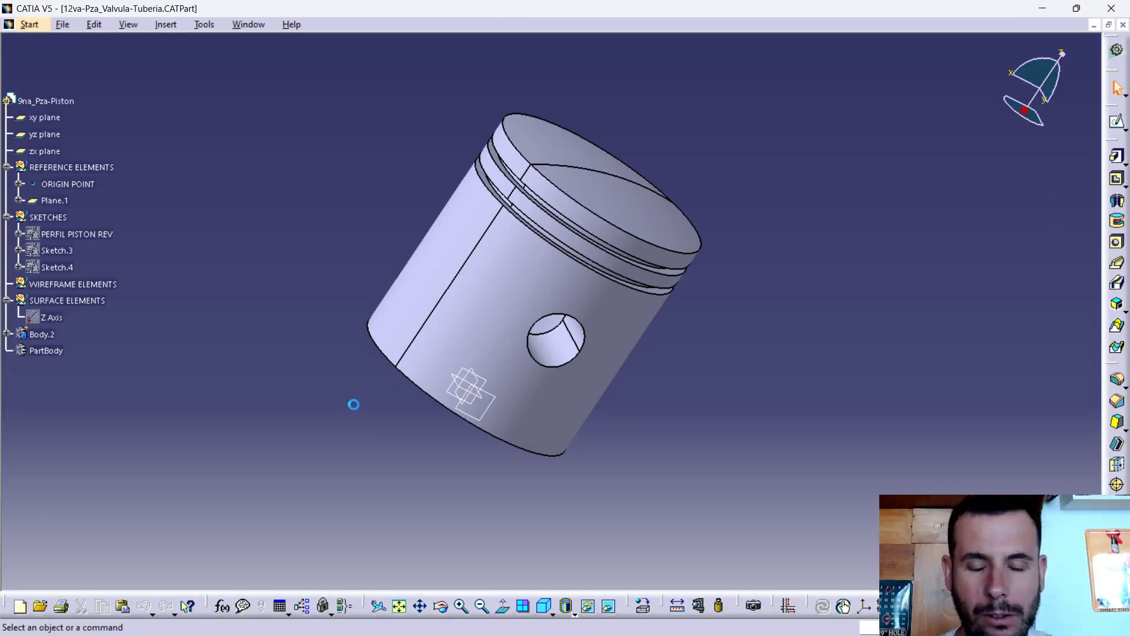
mouse_move(537, 421)
middle_down()
mouse_move(511, 387)
mouse_move(732, 283)
mouse_move(676, 214)
mouse_move(524, 311)
mouse_move(682, 371)
mouse_move(638, 449)
mouse_move(524, 181)
mouse_move(651, 144)
mouse_move(527, 487)
mouse_move(621, 431)
mouse_move(442, 378)
middle_up()
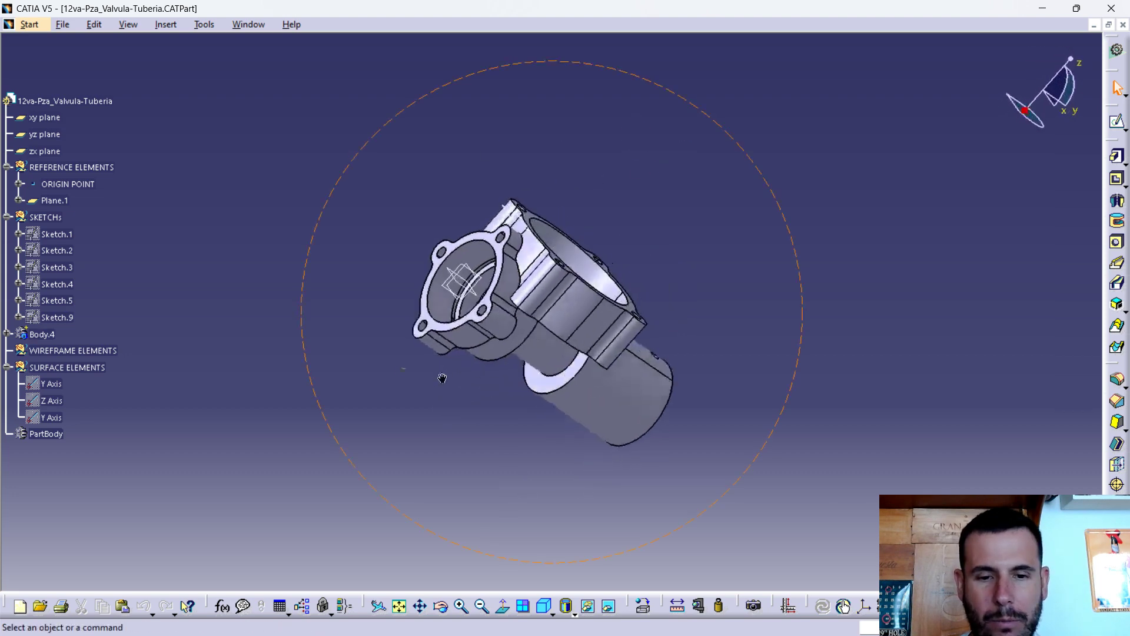
Enlarge the valve part's specification tree text.
click(7, 236)
ctrl+middle_drag(7, 236, 24, 196)
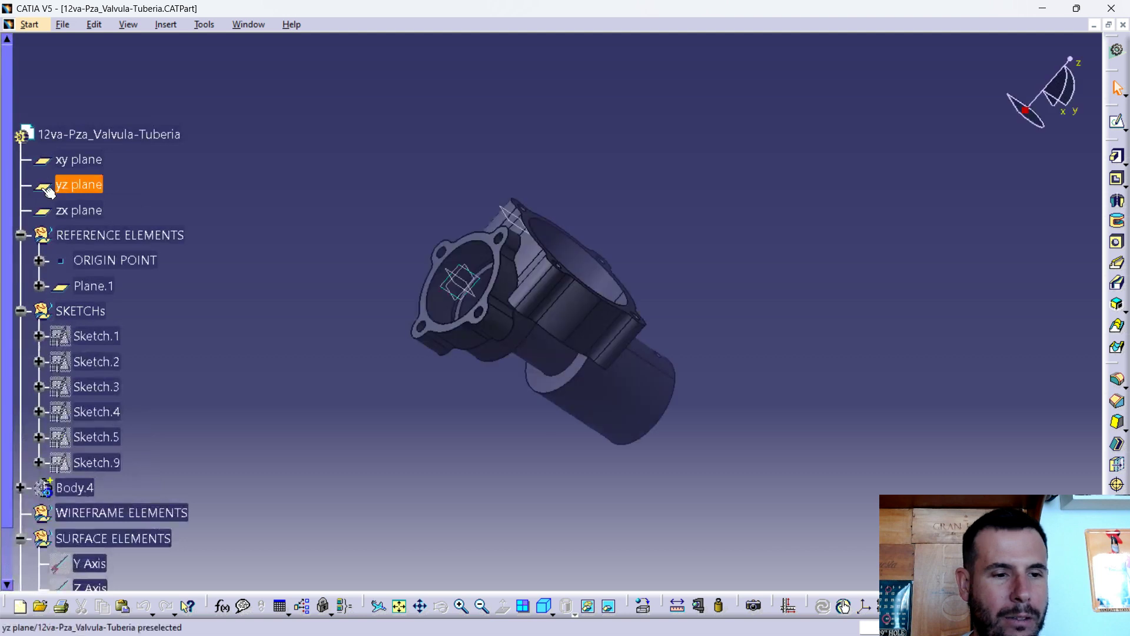
click(23, 189)
scroll(137, 315, down, 3)
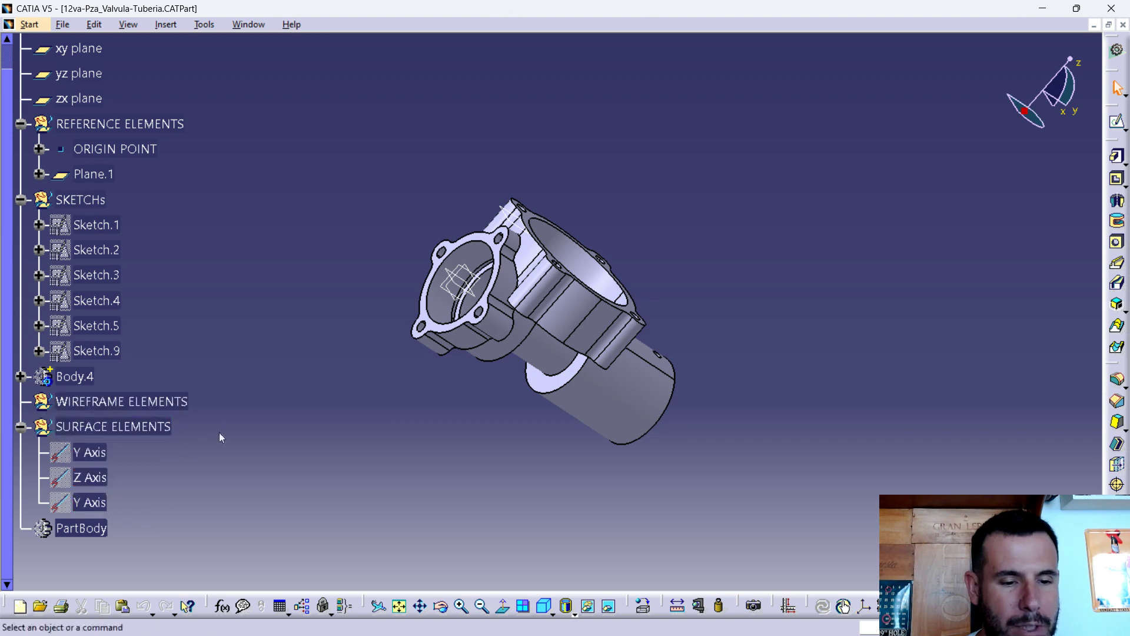
scroll(208, 442, up, 3)
Rotate the valve and swap to the hidden space showing its sketches and axes.
scroll(195, 324, down, 2)
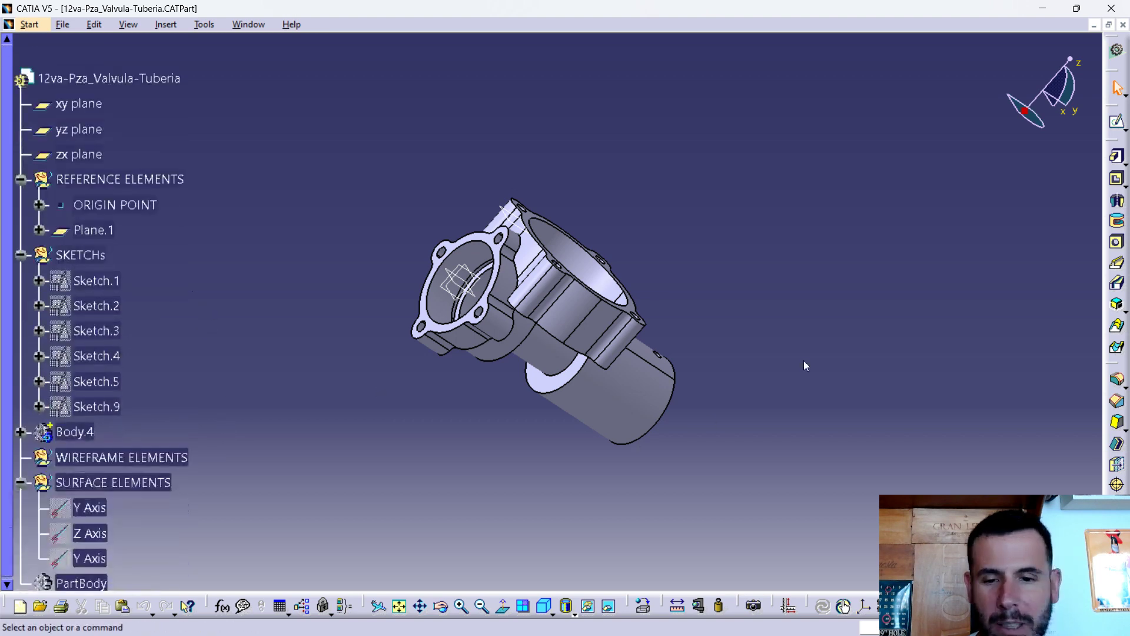
middle_drag(806, 365, 740, 245)
click(611, 606)
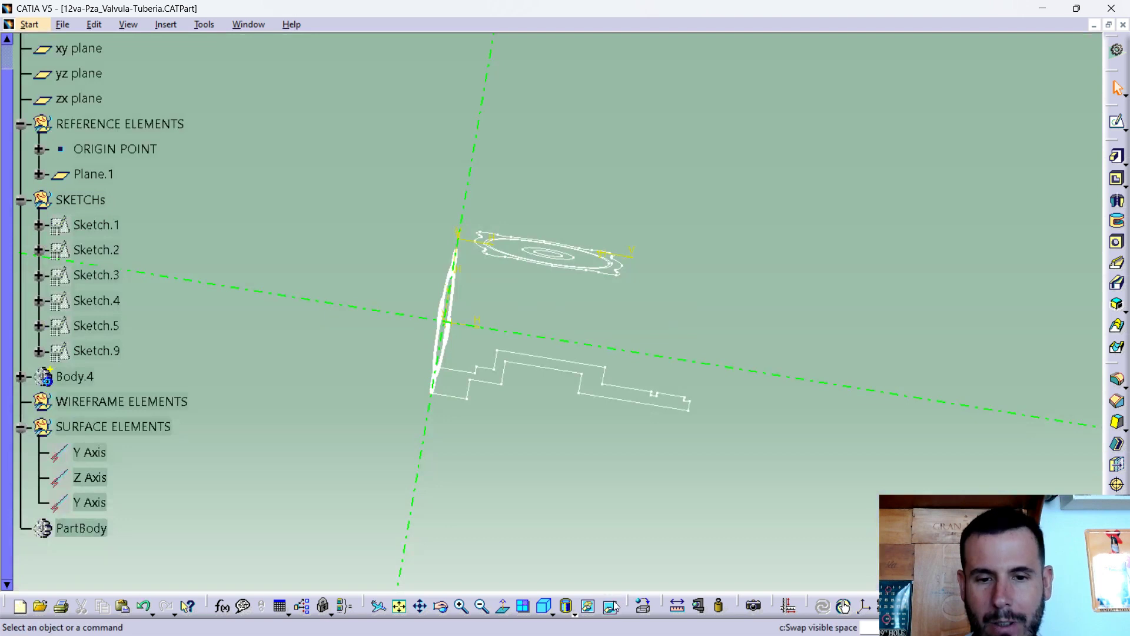
Turn the hidden sketches to face the circle, then swap back to the solid valve body.
mouse_move(353, 295)
middle_down()
mouse_move(503, 374)
mouse_move(505, 257)
mouse_move(391, 326)
mouse_move(583, 436)
mouse_move(458, 438)
mouse_move(449, 336)
mouse_move(489, 333)
middle_up()
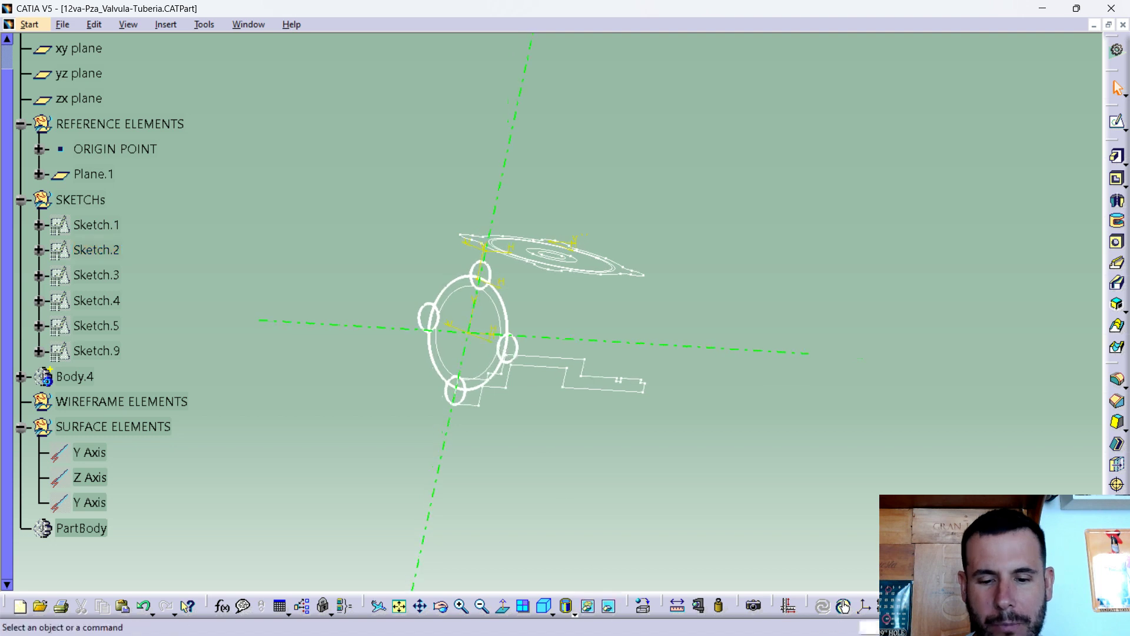
click(612, 607)
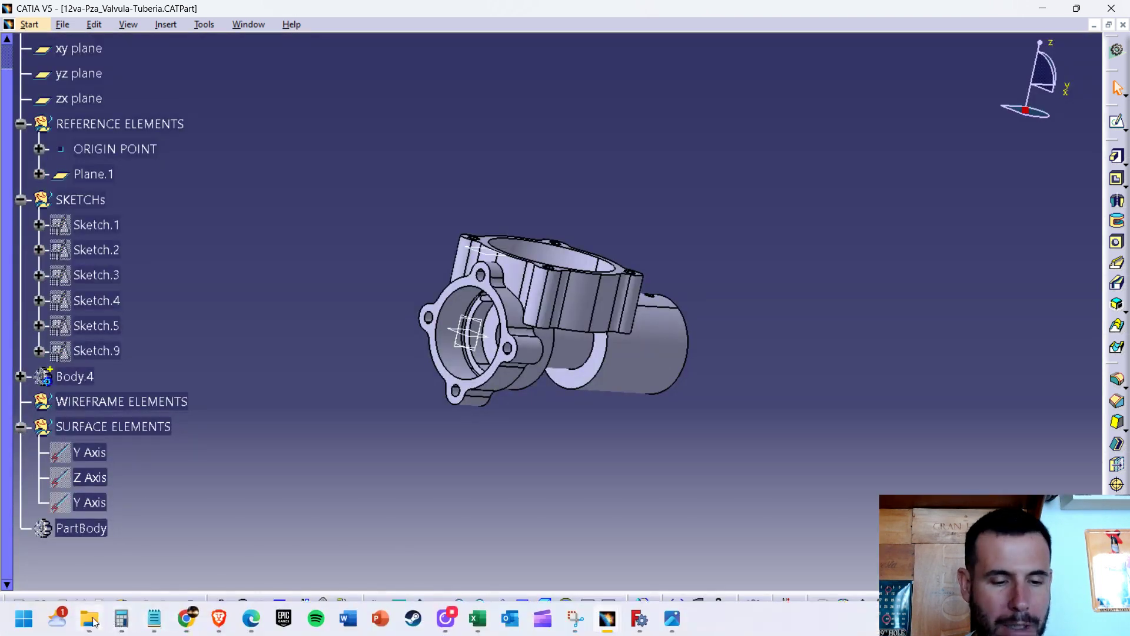
click(89, 618)
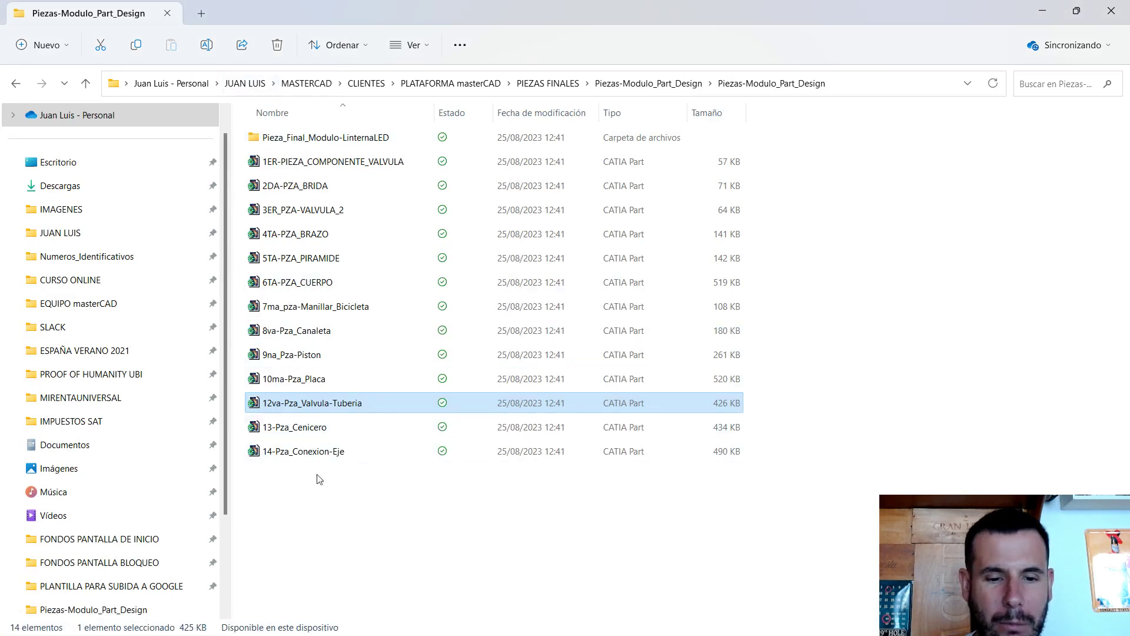
Open 14-Pza_Conexion-Eje, orbit it, and select its REFERENCE ELEMENTS group.
click(319, 452)
double_click(320, 452)
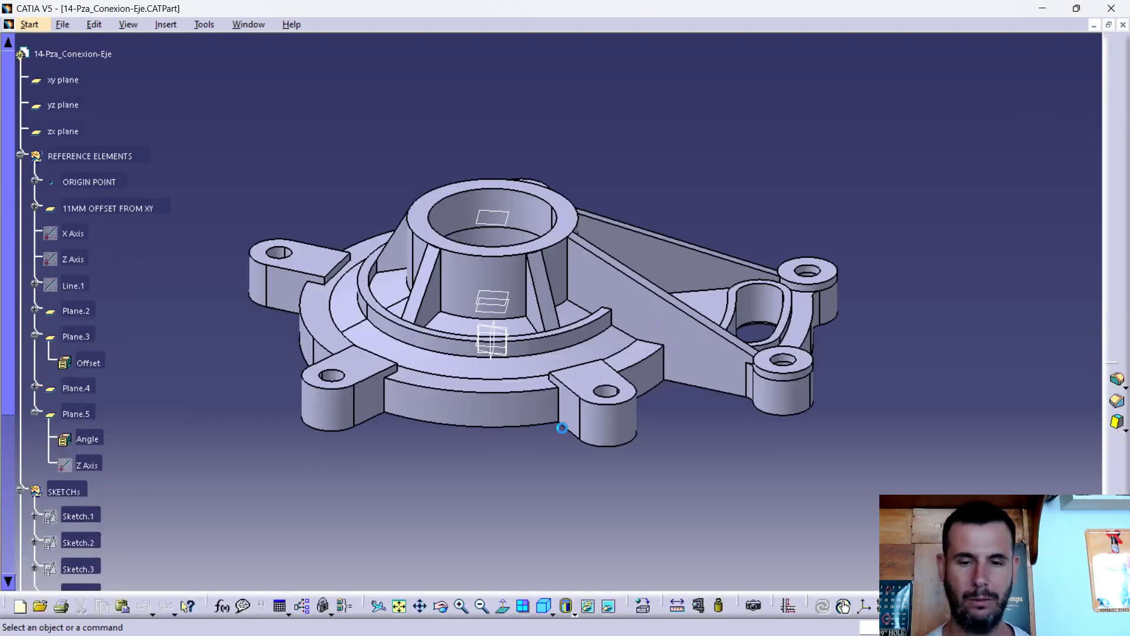
mouse_move(386, 408)
middle_down()
mouse_move(398, 396)
mouse_move(424, 412)
middle_up()
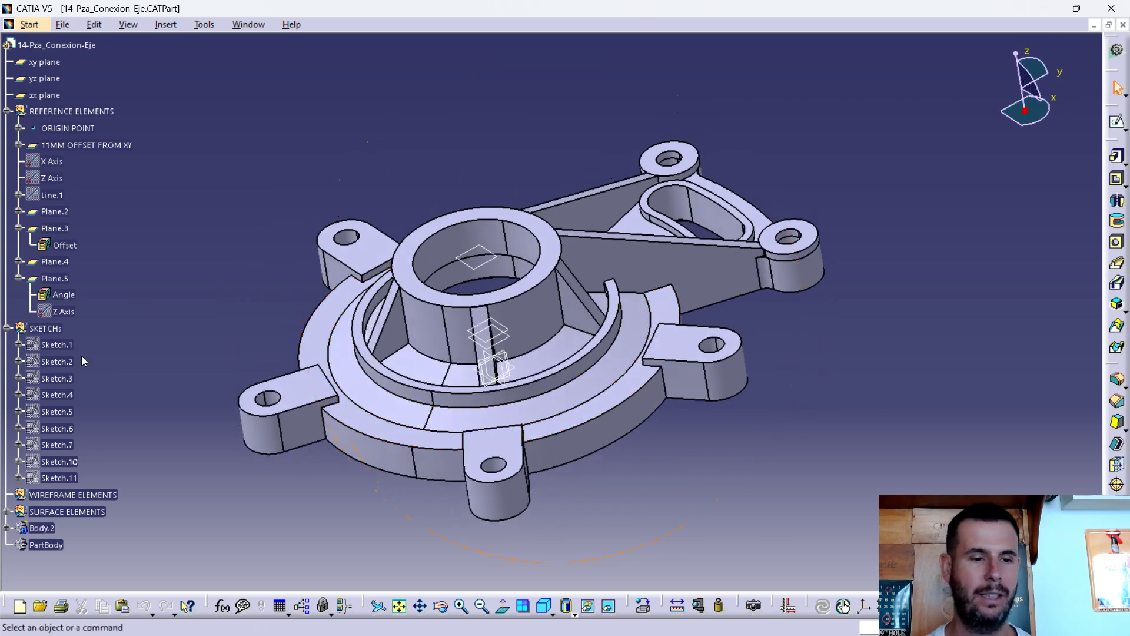
click(70, 111)
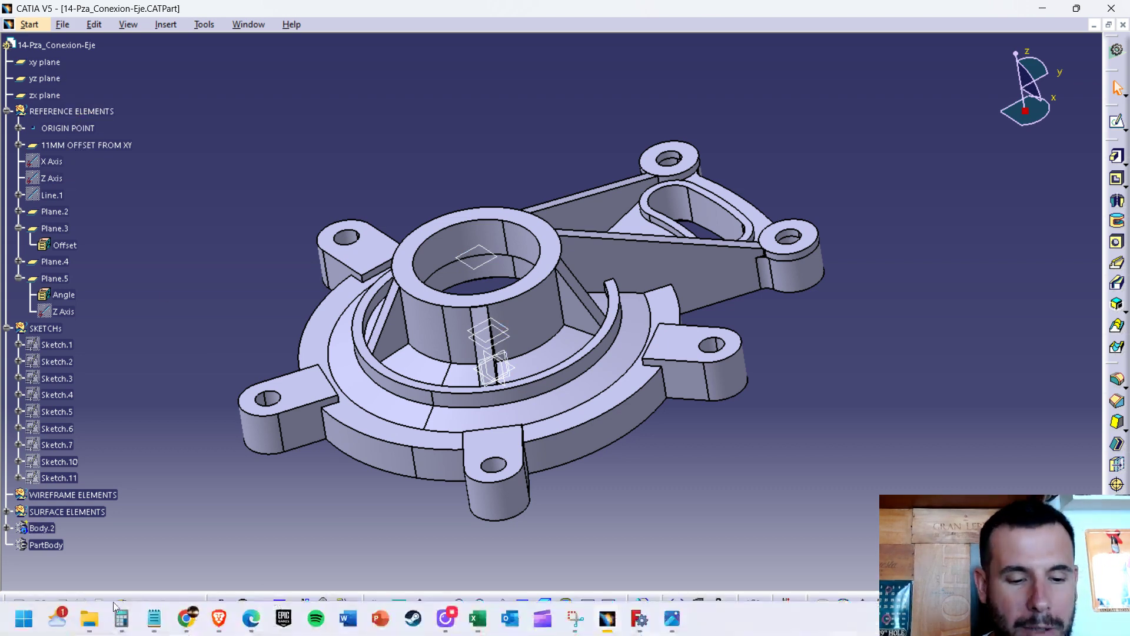
click(89, 618)
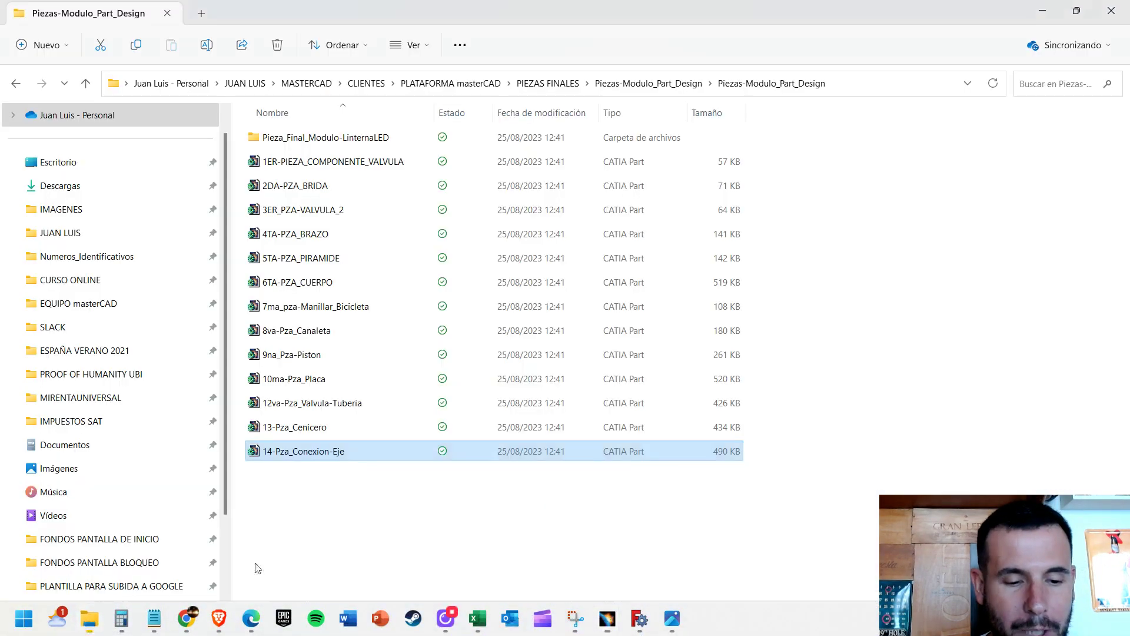
Open the Pieza_Final_Modulo-LinternaLED folder and its LINTERNA-1 flashlight photo.
double_click(309, 138)
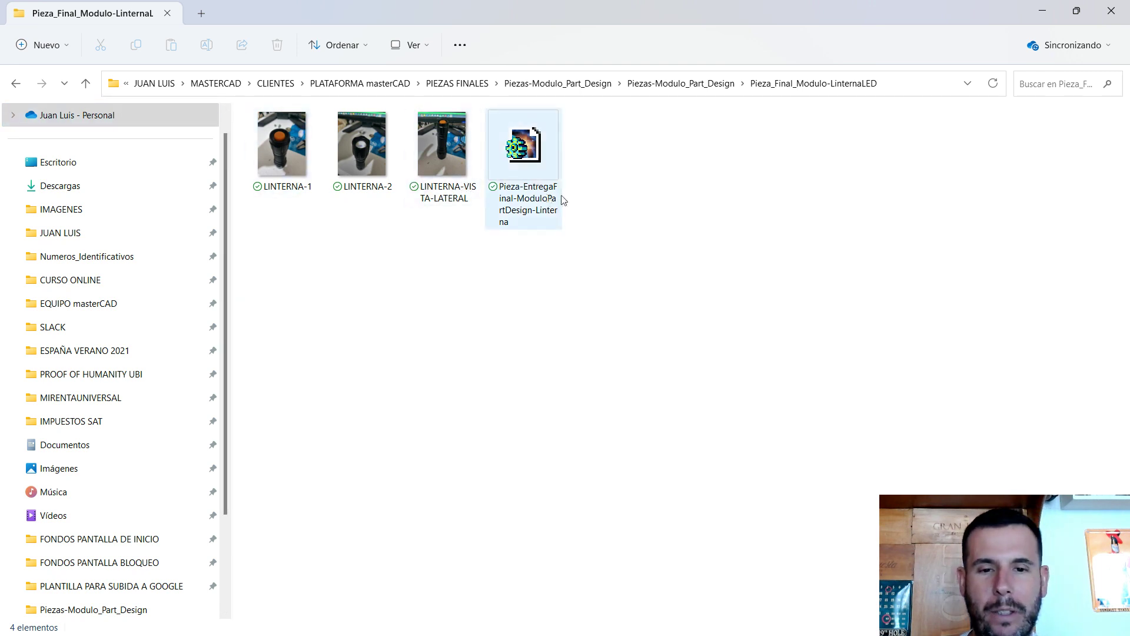
double_click(299, 151)
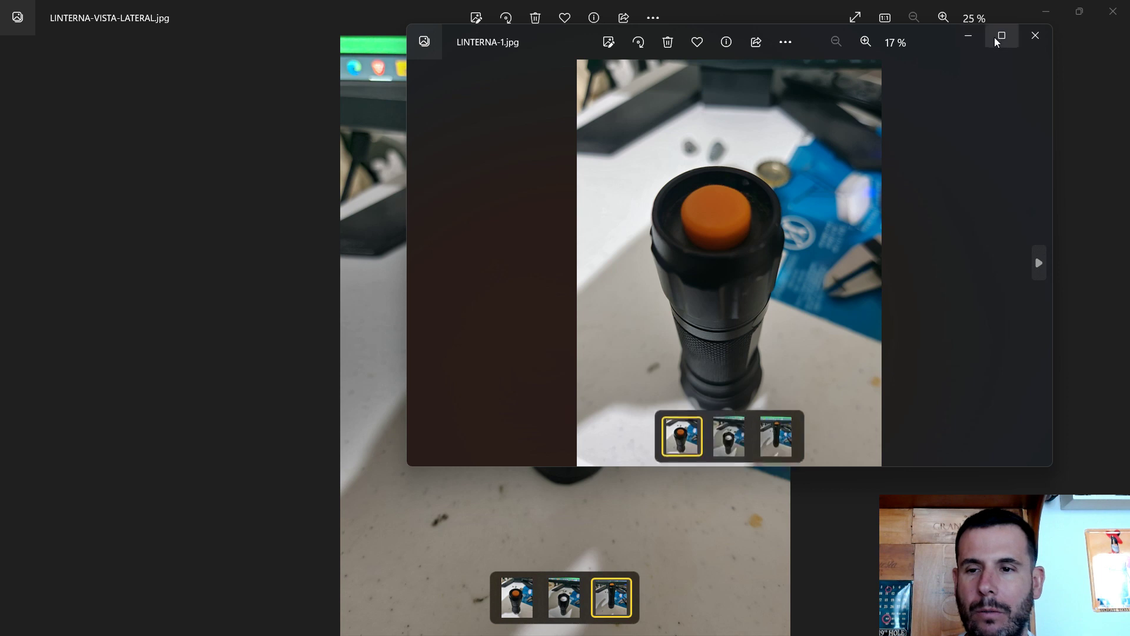
Browse LINTERNA-2 and LINTERNA-VISTA-LATERAL maximized, then open Pieza-EntregaFinal-ModuloPartDesign-Linterna.CATPart.
click(1001, 36)
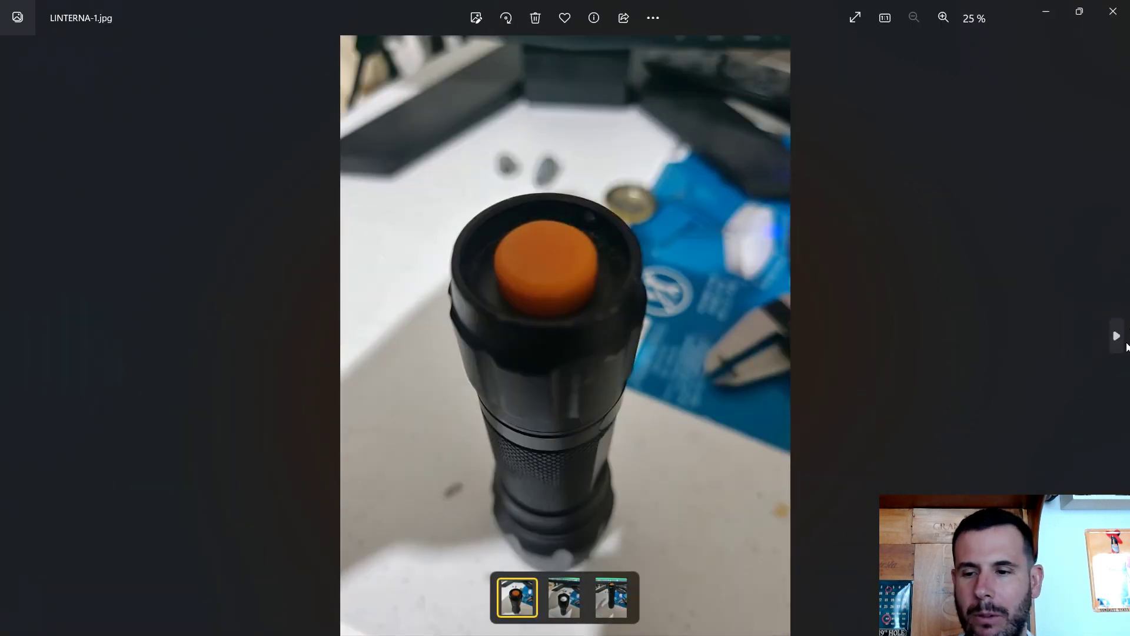
click(1117, 337)
click(1117, 337)
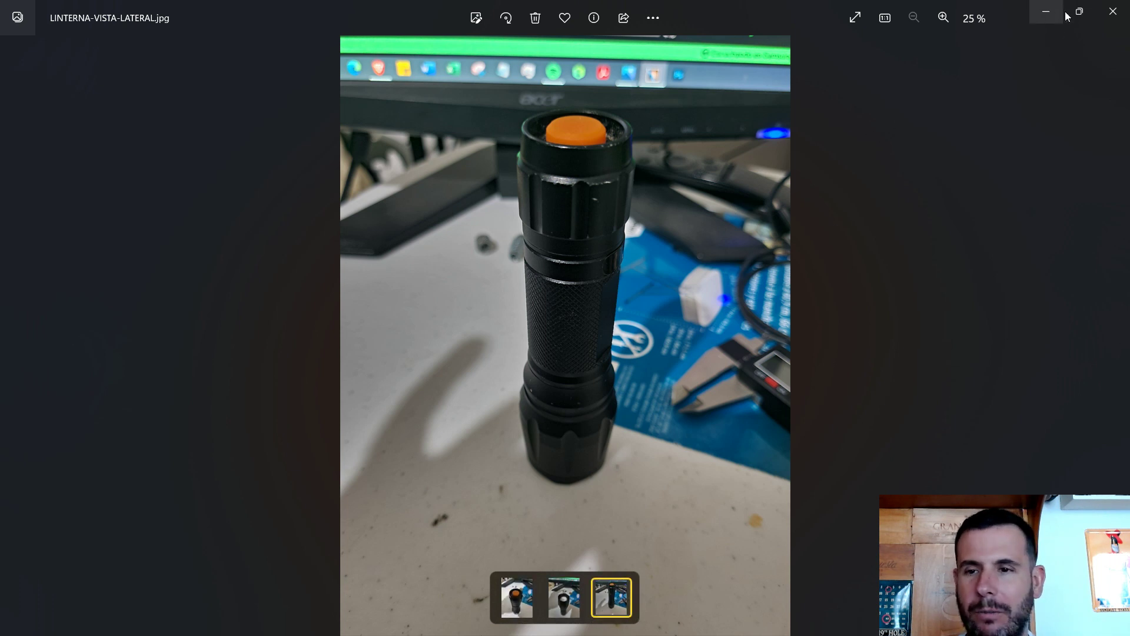
click(1047, 12)
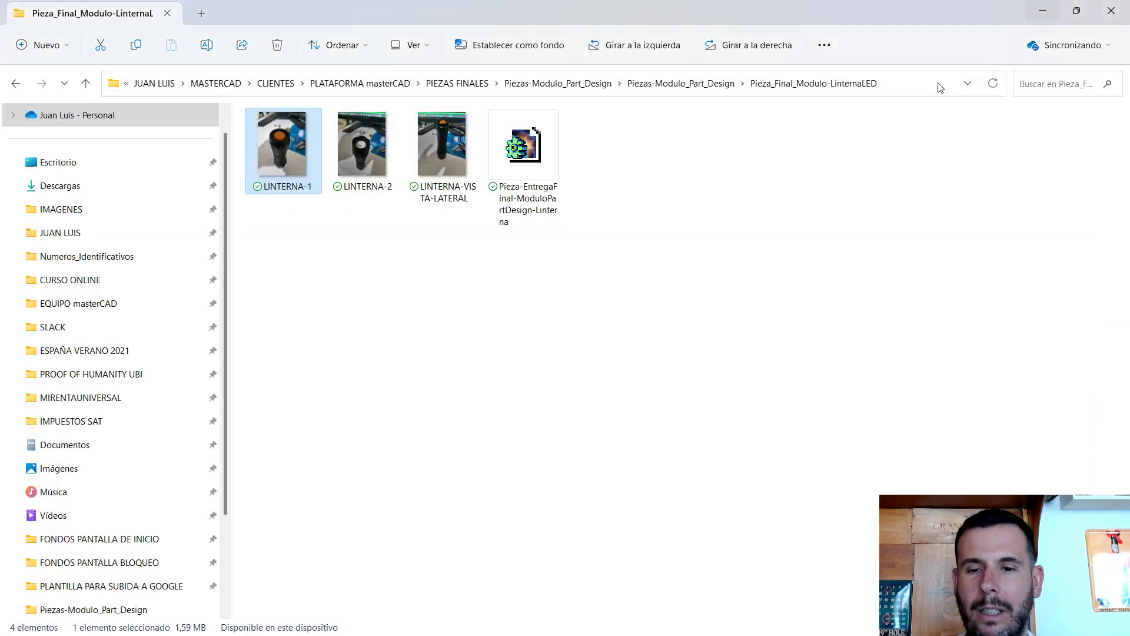
click(512, 154)
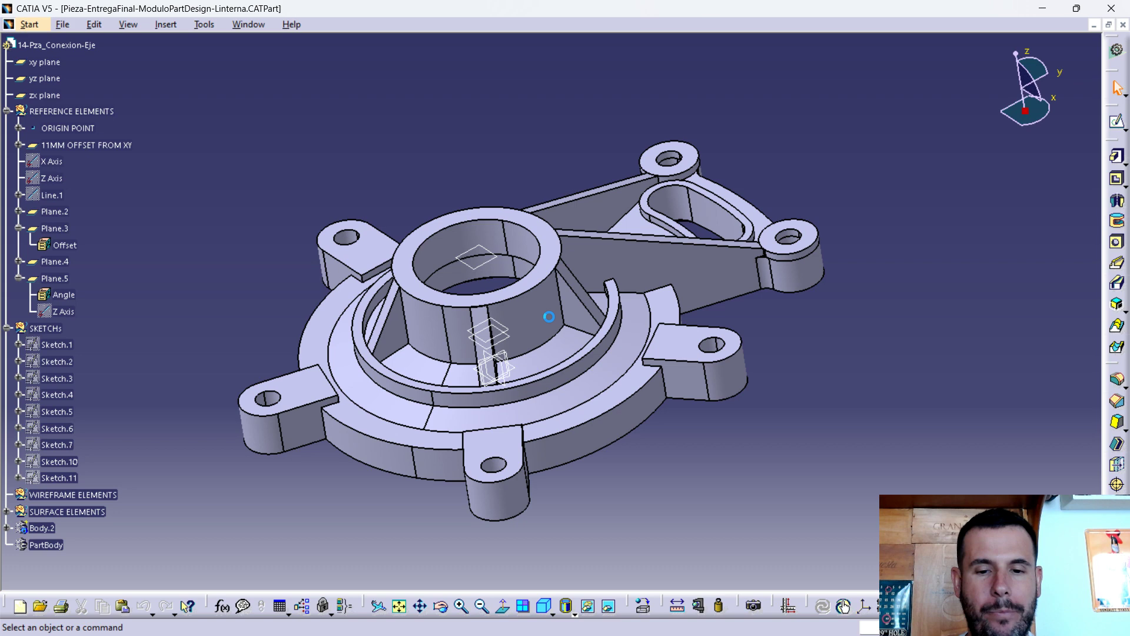
Orbit the Linterna flashlight to an oblique lens-end view, then side-on and zoomed out.
mouse_move(736, 259)
middle_down()
mouse_move(758, 218)
mouse_move(797, 200)
mouse_move(694, 232)
mouse_move(841, 220)
mouse_move(740, 395)
mouse_move(741, 313)
middle_up()
mouse_move(413, 393)
middle_down()
mouse_move(537, 394)
mouse_move(755, 328)
mouse_move(696, 380)
mouse_move(444, 404)
middle_up()
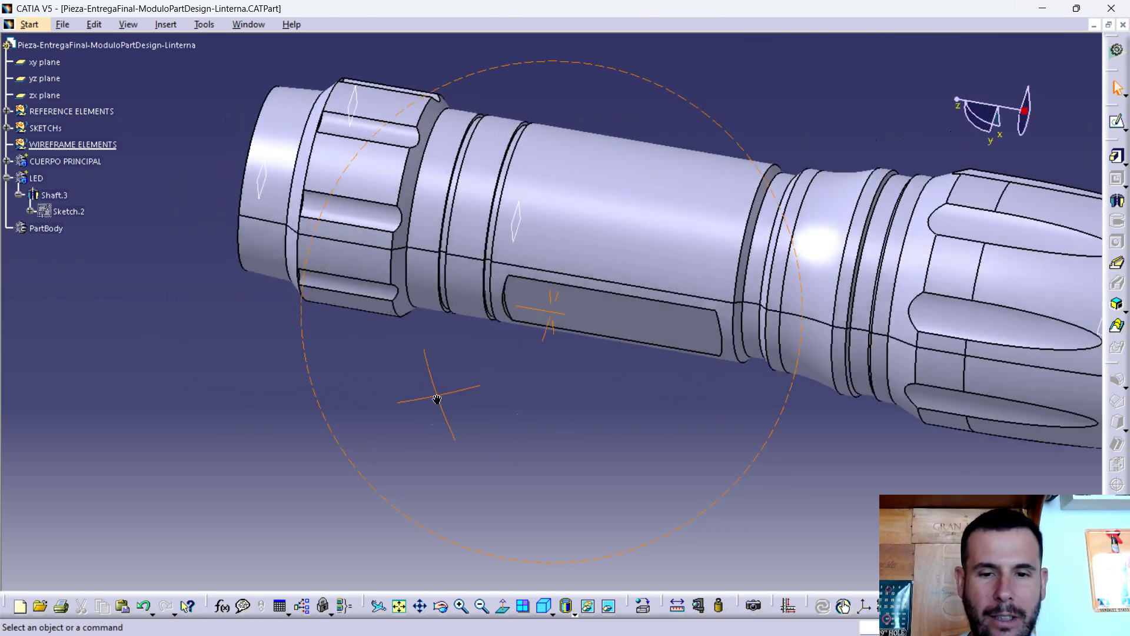
mouse_move(727, 412)
ctrl+middle_down()
mouse_move(726, 504)
mouse_move(588, 423)
ctrl+middle_up()
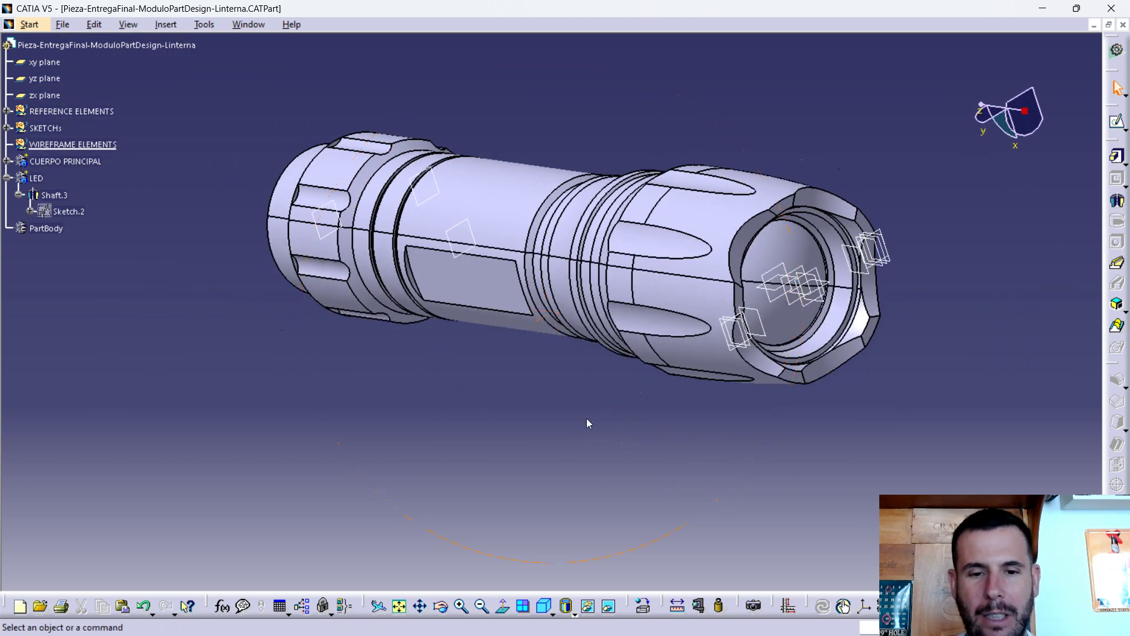
Enlarge the flashlight's specification tree text so it is readable.
click(8, 71)
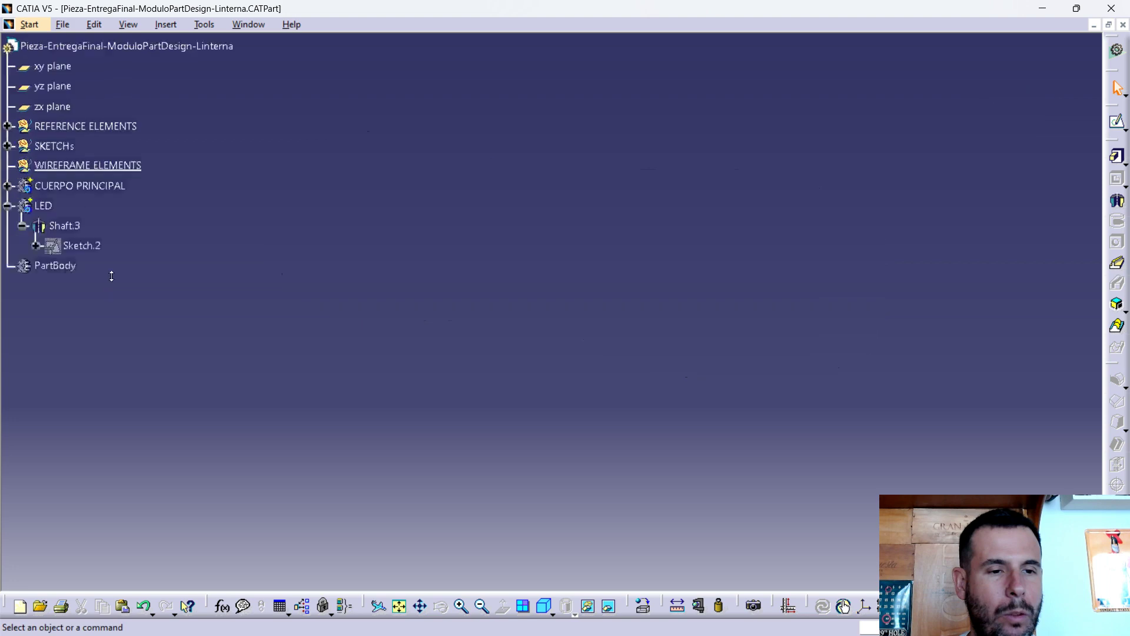
ctrl+middle_drag(105, 296, 105, 253)
click(9, 90)
click(9, 90)
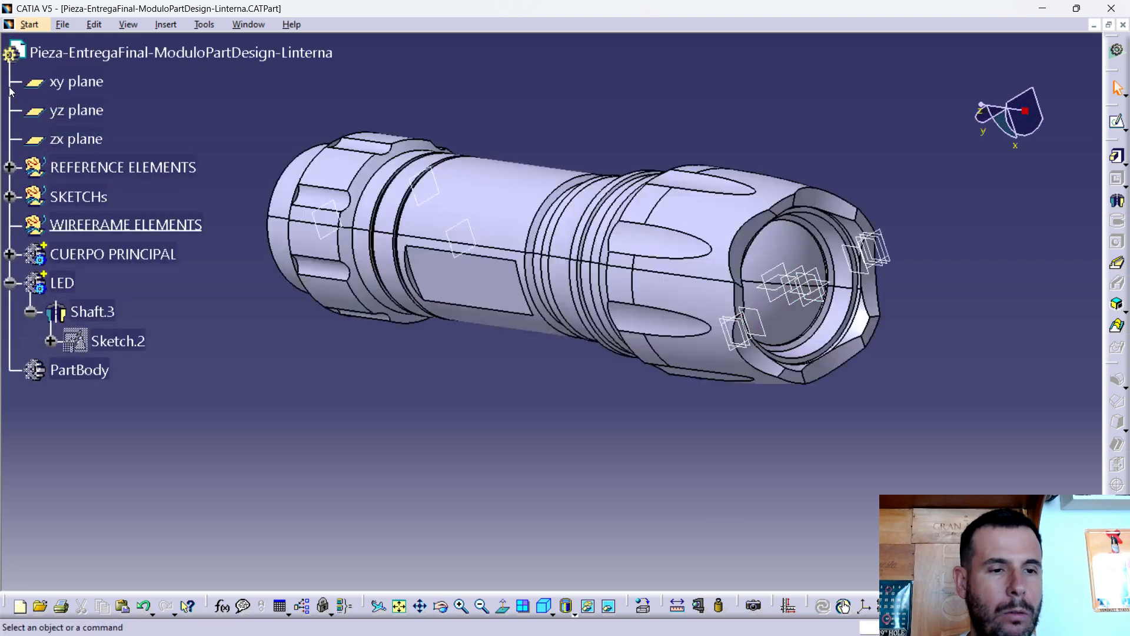
Expand the REFERENCE ELEMENTS group and scroll through the flashlight's specification tree.
click(9, 167)
scroll(124, 123, up, 2)
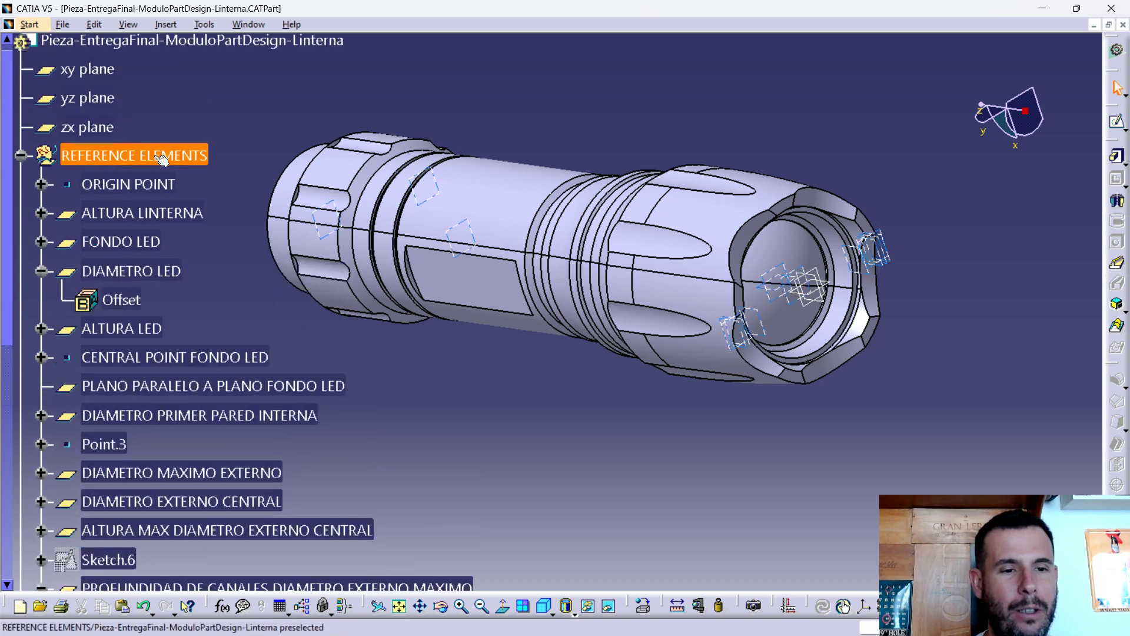
scroll(155, 221, down, 1)
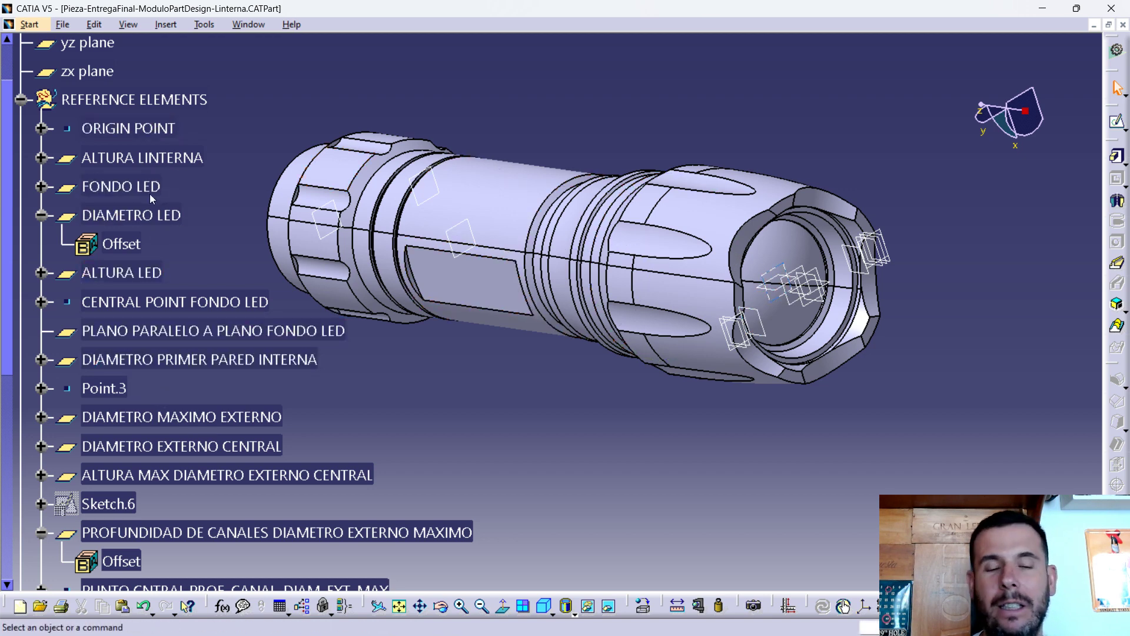
scroll(183, 253, down, 2)
scroll(179, 277, up, 2)
scroll(147, 247, up, 1)
scroll(118, 215, down, 2)
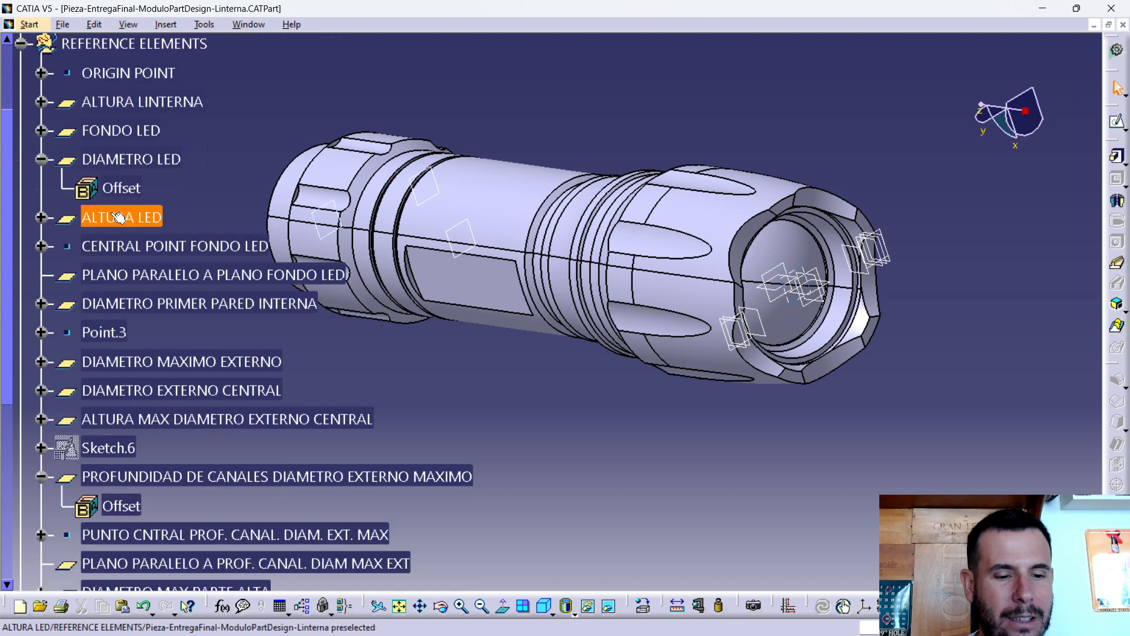
scroll(149, 272, down, 2)
scroll(149, 272, down, 2)
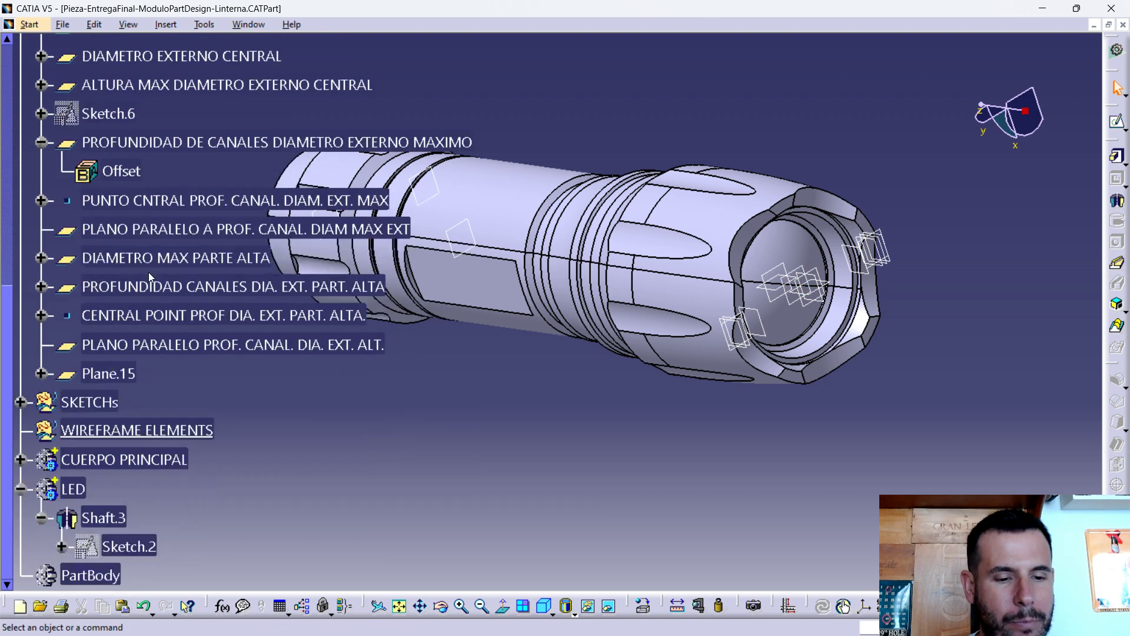
Expand the SKETCHs group and scroll down through the listed sketches.
click(19, 403)
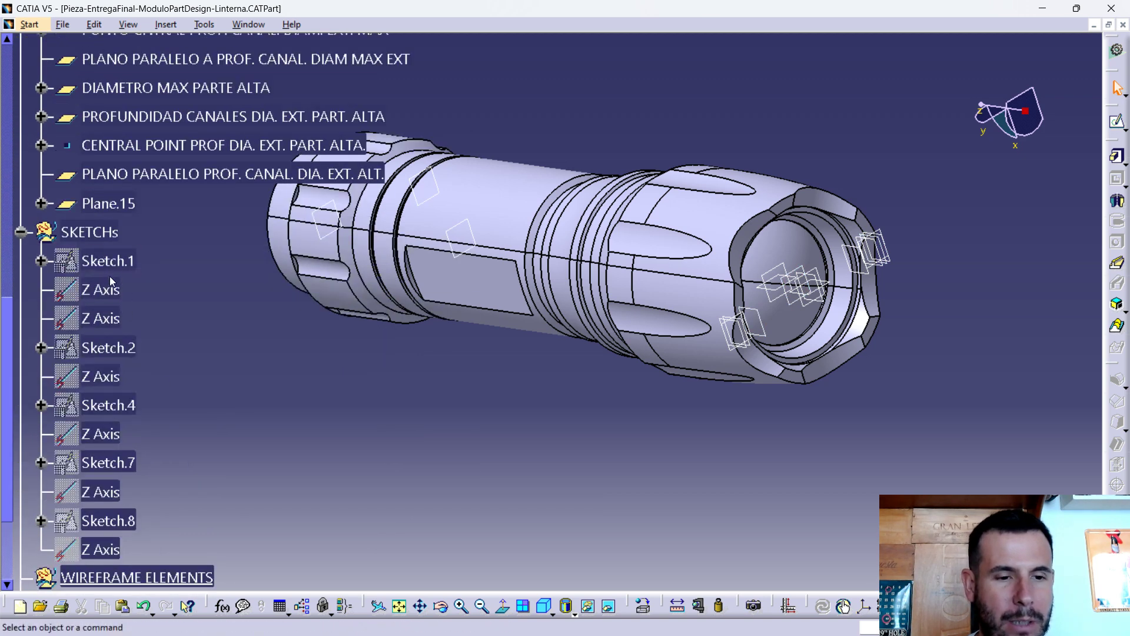
scroll(100, 260, down, 1)
scroll(136, 265, down, 1)
scroll(177, 269, down, 2)
scroll(215, 272, down, 1)
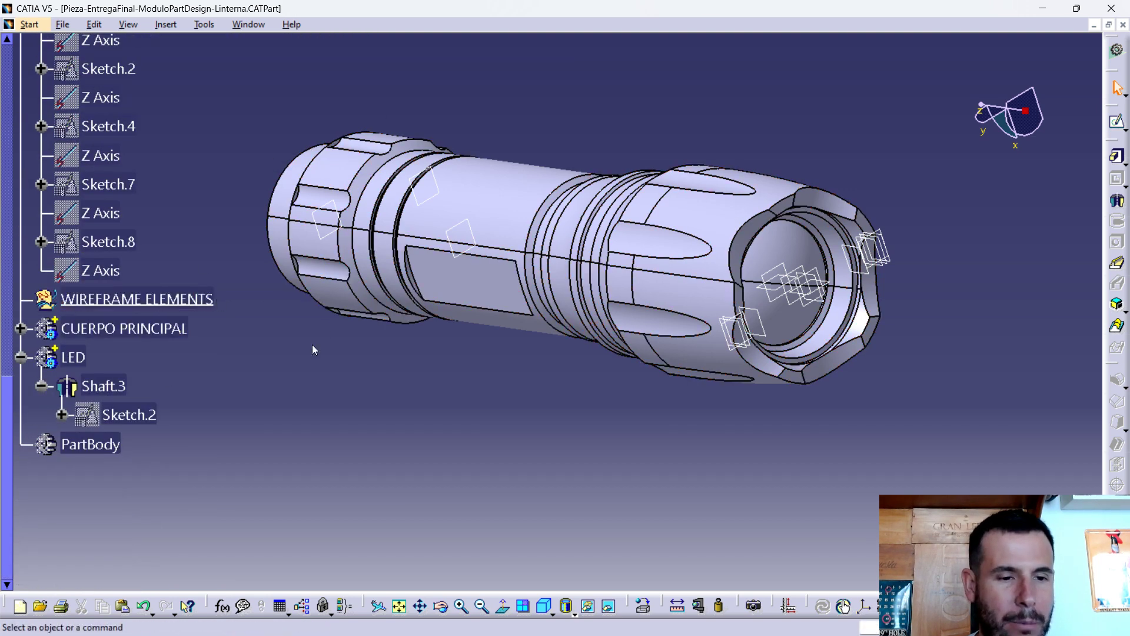
Expand and collapse the CUERPO PRINCIPAL body's features, leaving the body selected.
click(20, 328)
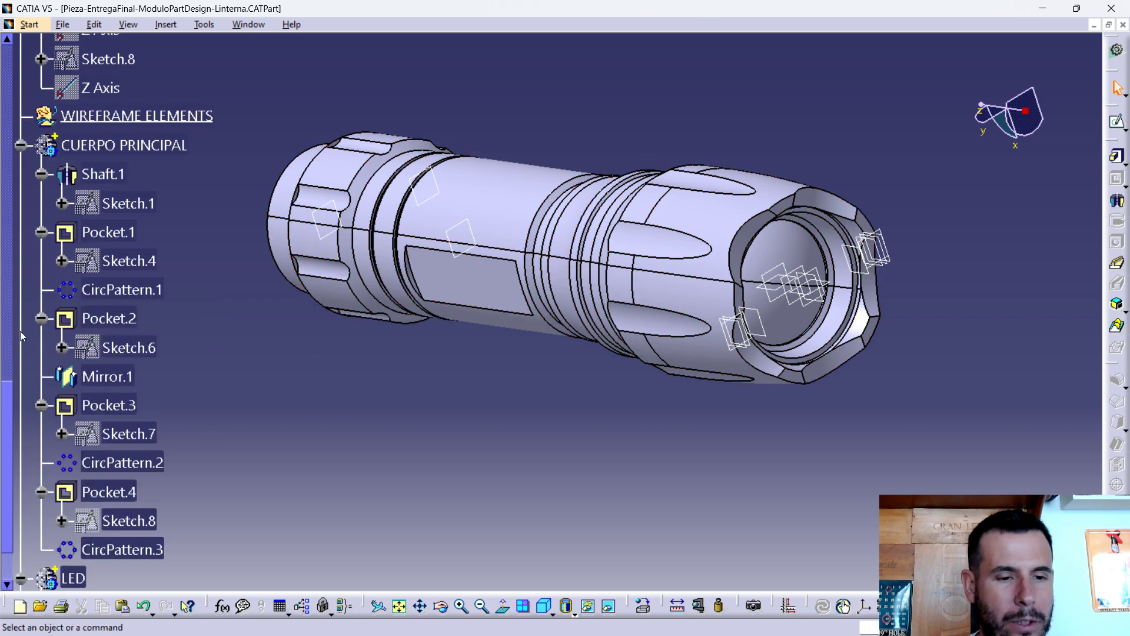
click(20, 145)
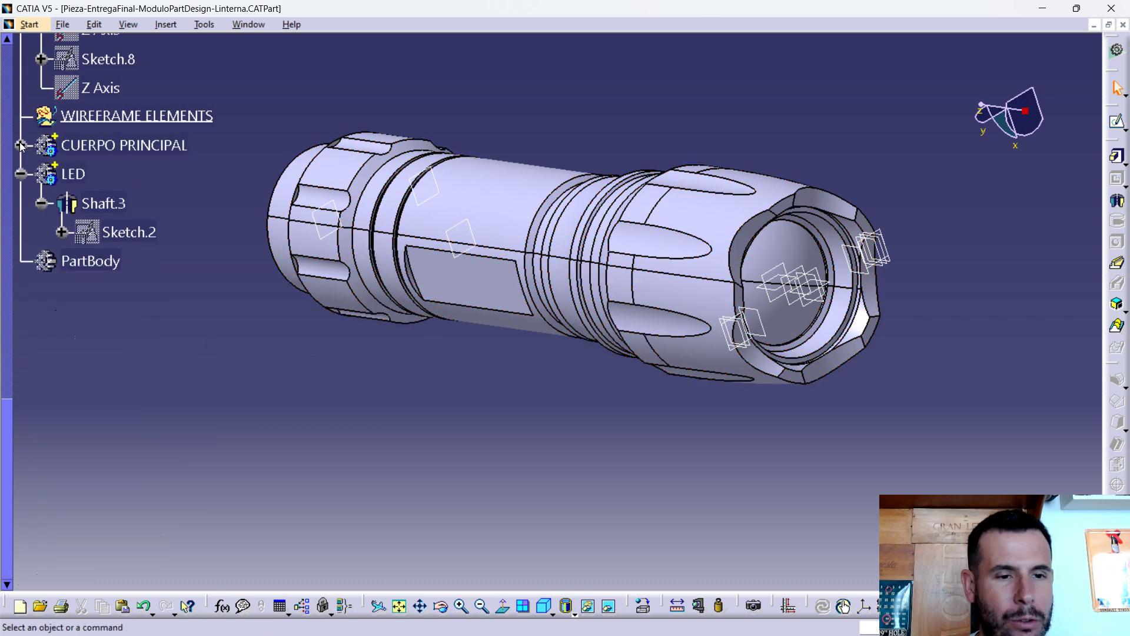
click(113, 149)
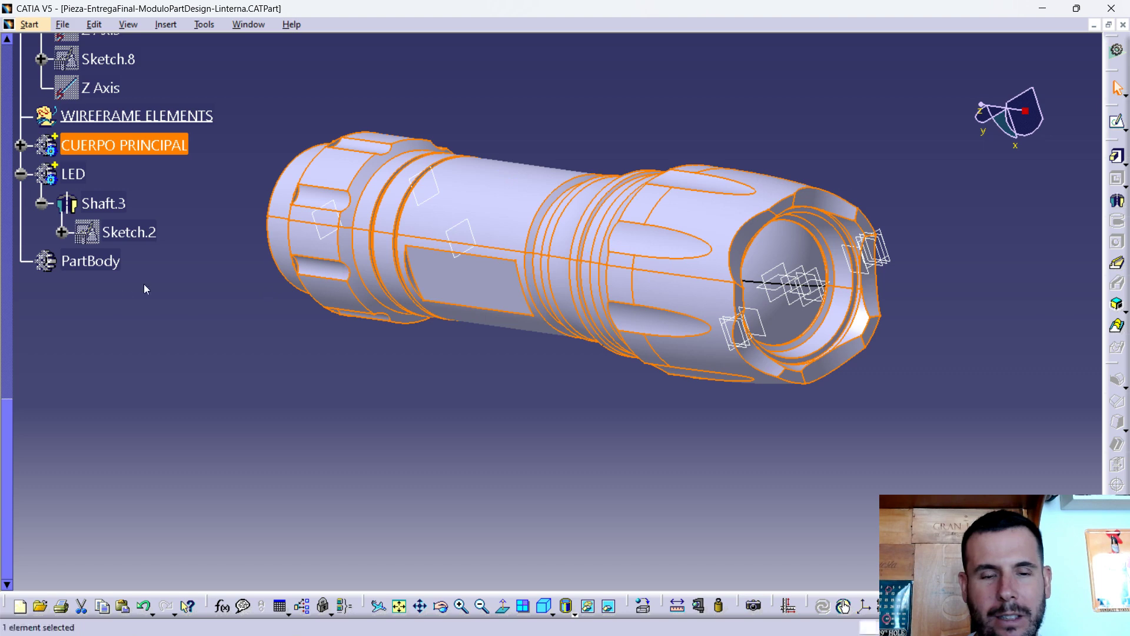
Hide the CUERPO PRINCIPAL body to inspect the LED alone, then show it again.
click(86, 184)
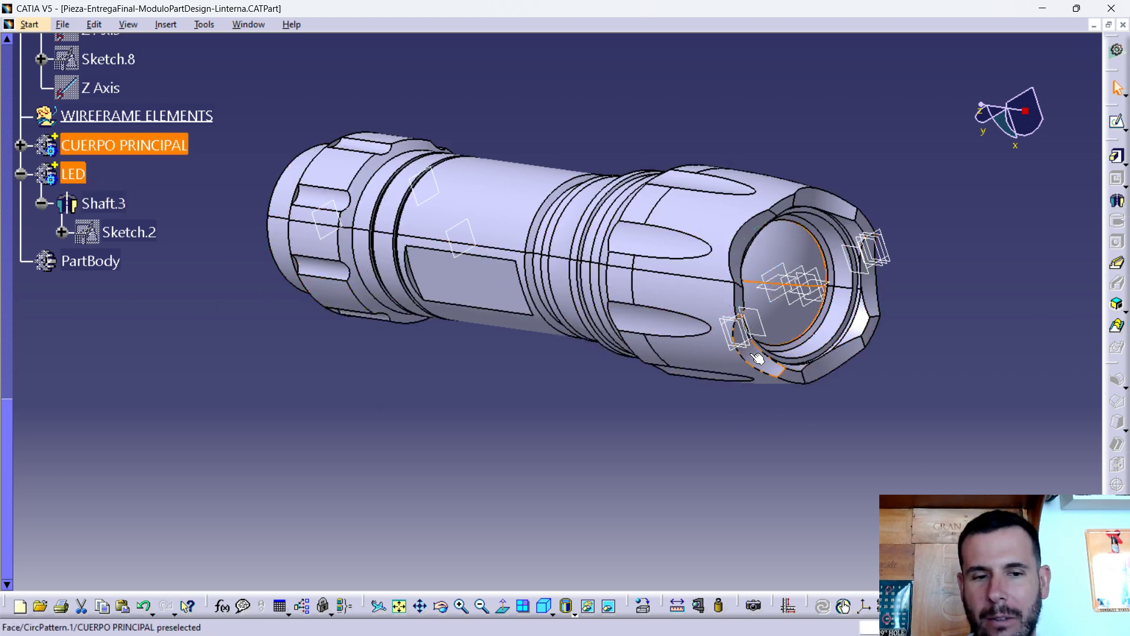
click(109, 147)
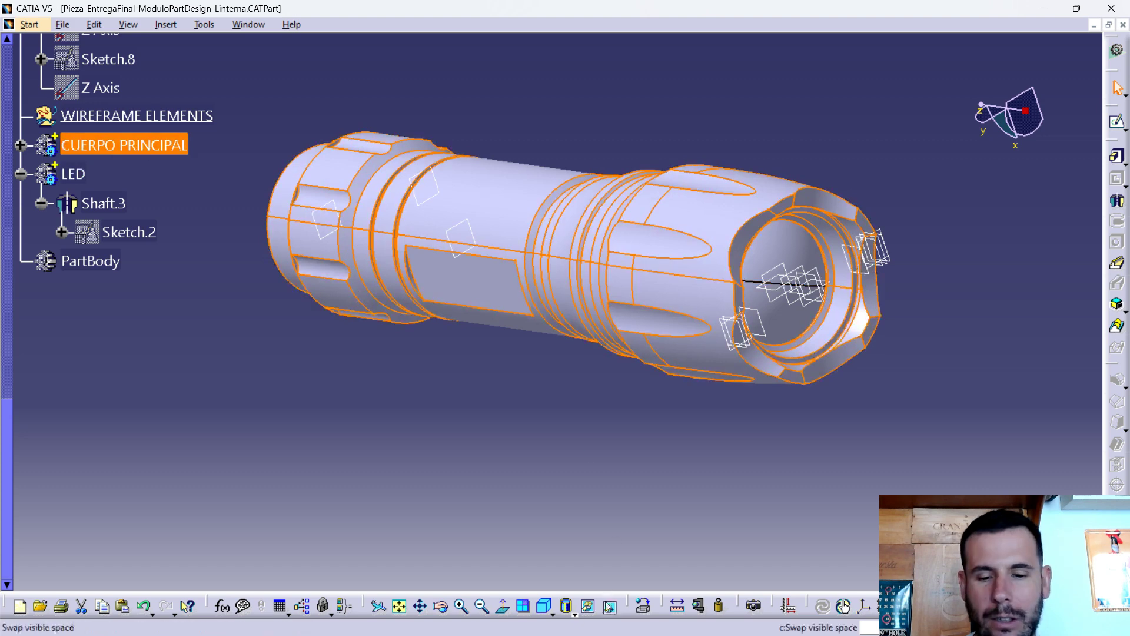
click(592, 609)
middle_drag(667, 395, 650, 368)
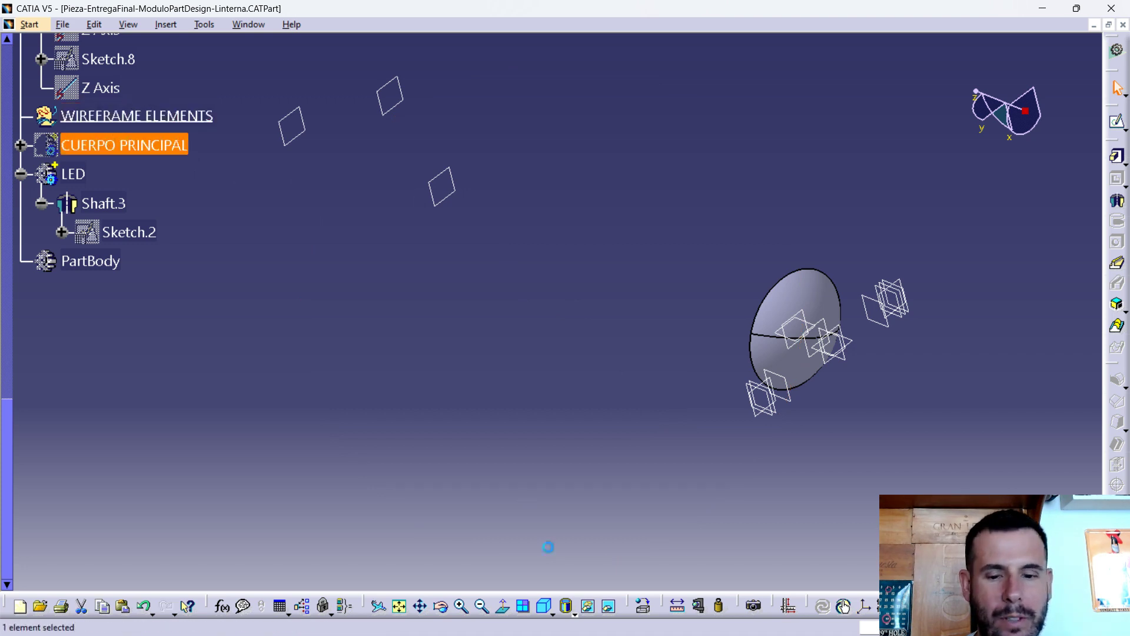
click(590, 609)
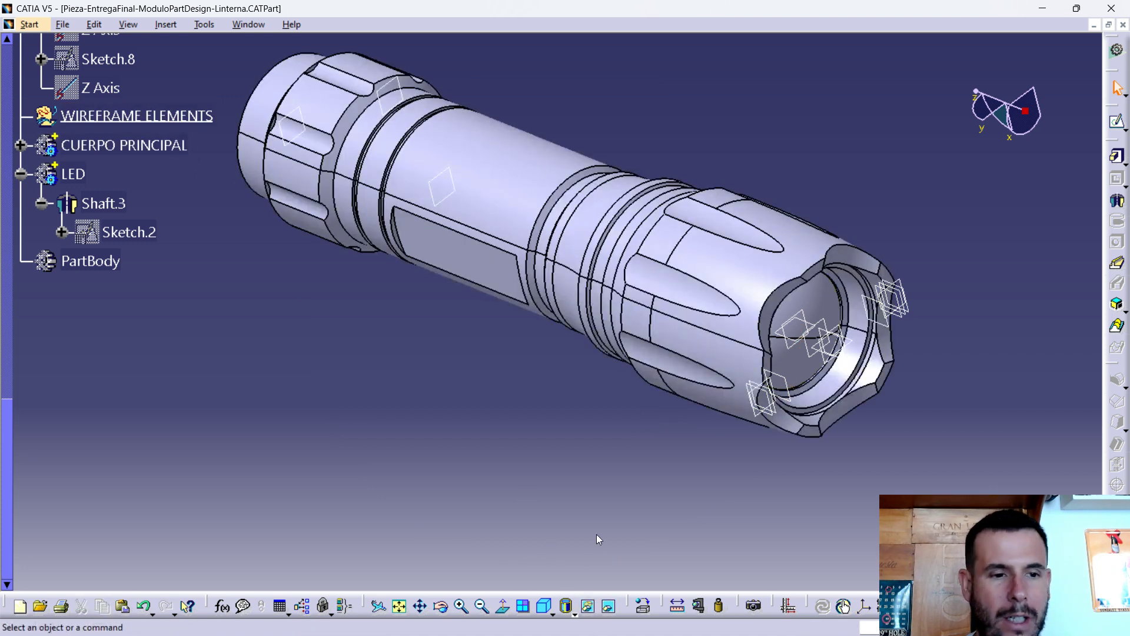
scroll(174, 341, up, 2)
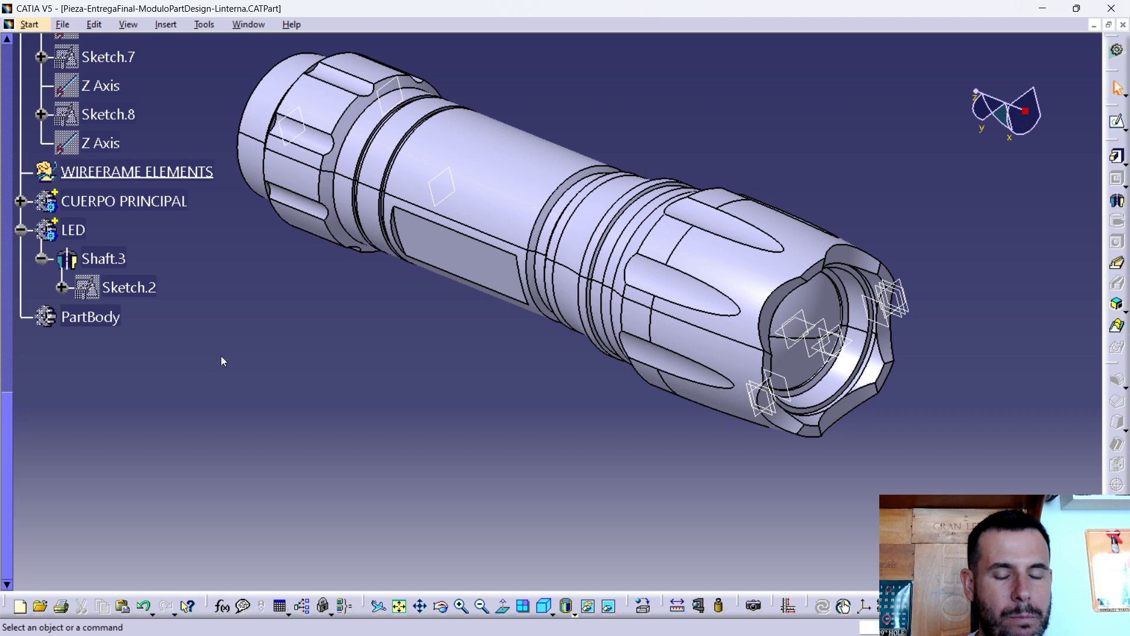
Swap to the hidden space to view the sketches and axis, then swap back.
click(610, 607)
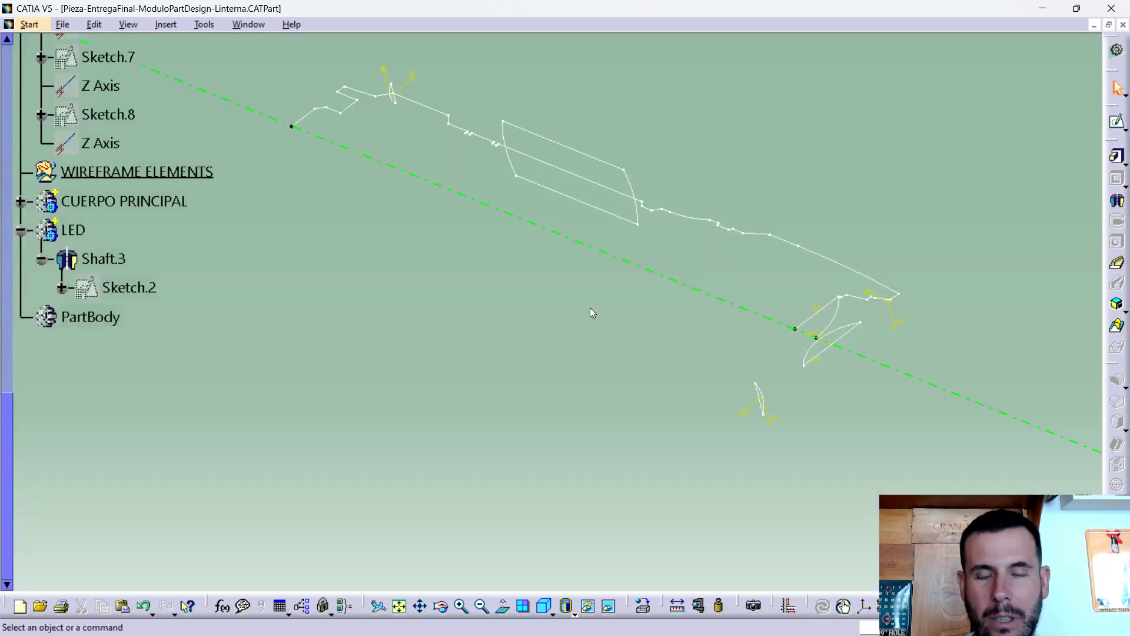
mouse_move(591, 313)
middle_down()
mouse_move(555, 307)
mouse_move(563, 338)
middle_up()
click(610, 607)
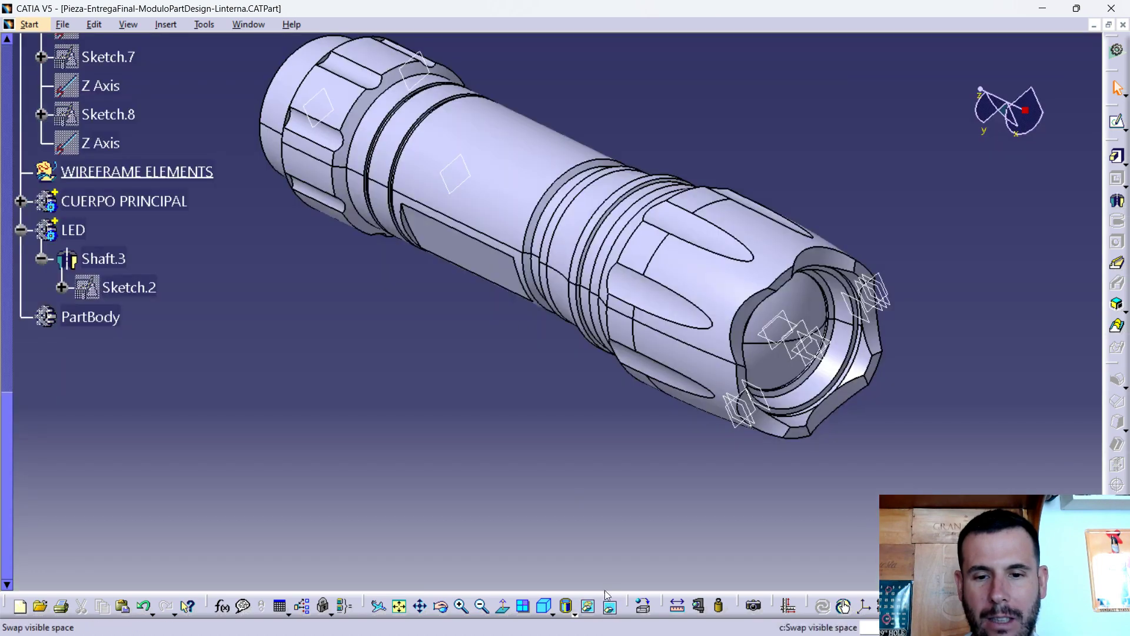
Orbit and zoom the flashlight once more, then bring Logi Capture to the front.
mouse_move(404, 245)
middle_down()
mouse_move(379, 366)
mouse_move(402, 351)
mouse_move(291, 313)
mouse_move(399, 323)
mouse_move(430, 292)
mouse_move(422, 265)
middle_up()
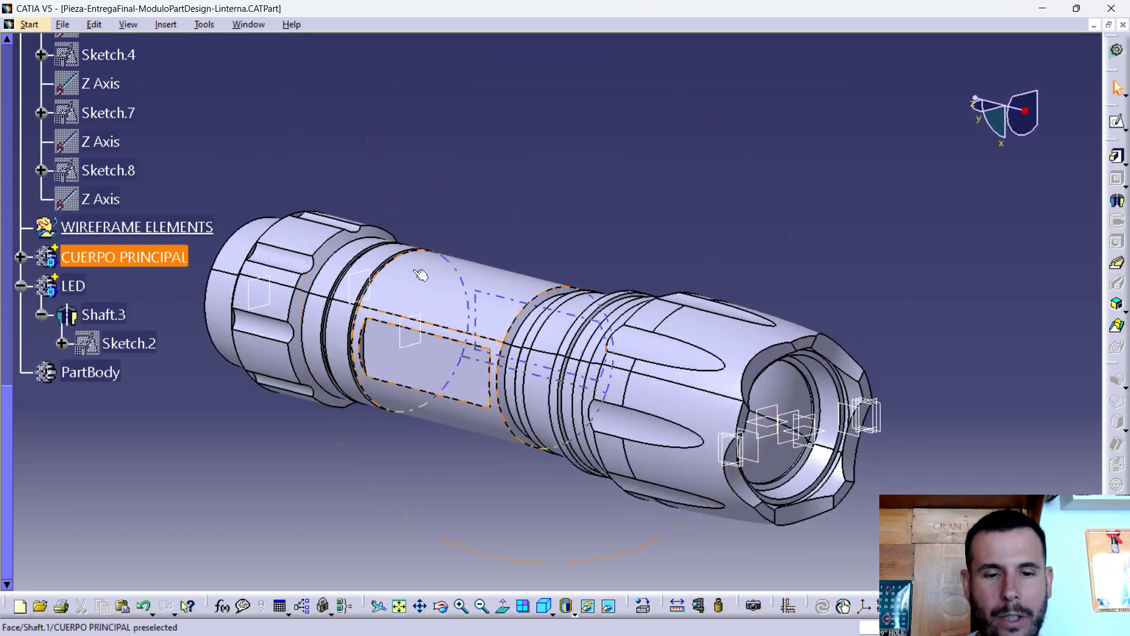
mouse_move(601, 235)
middle_down()
mouse_move(644, 217)
mouse_move(600, 220)
mouse_move(447, 323)
mouse_move(575, 296)
mouse_move(589, 330)
mouse_move(660, 391)
middle_up()
scroll(589, 330, up, 2)
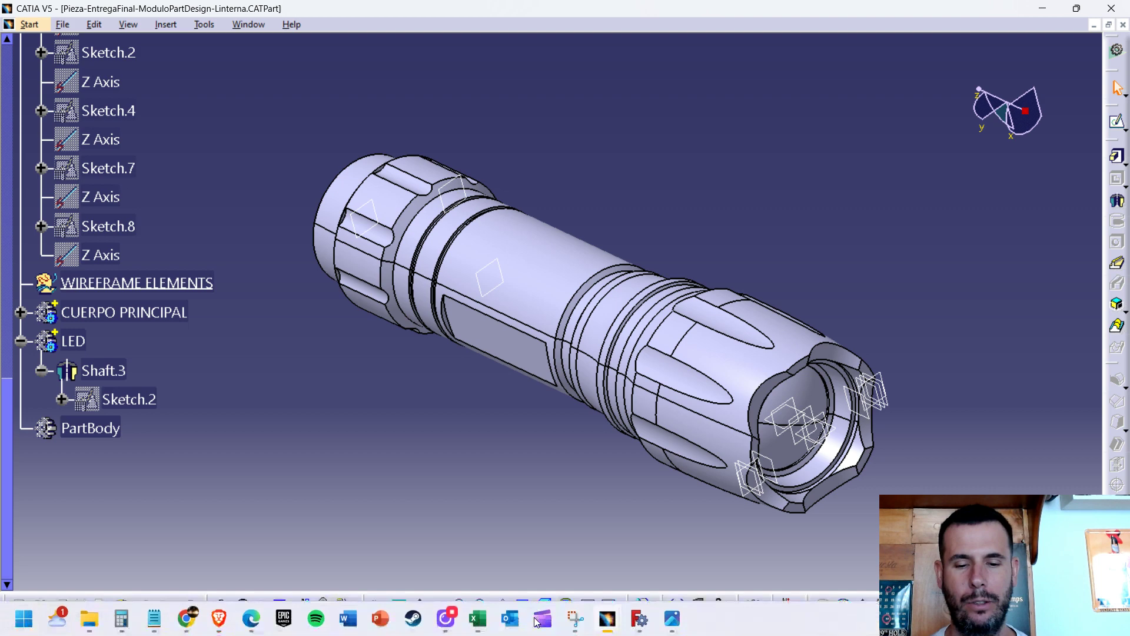
click(457, 622)
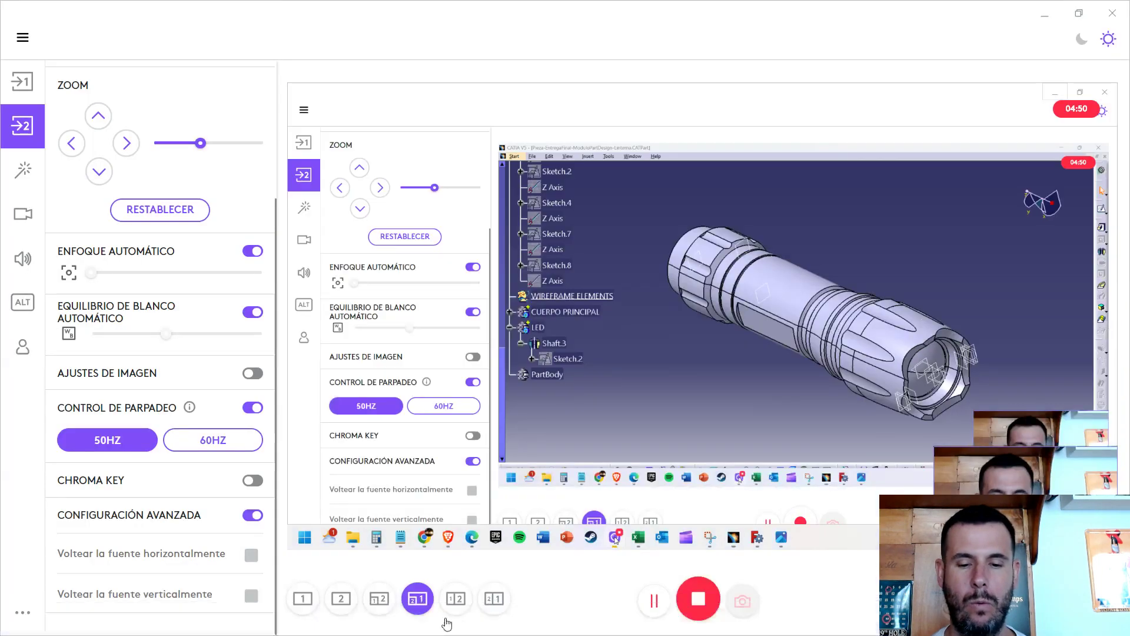